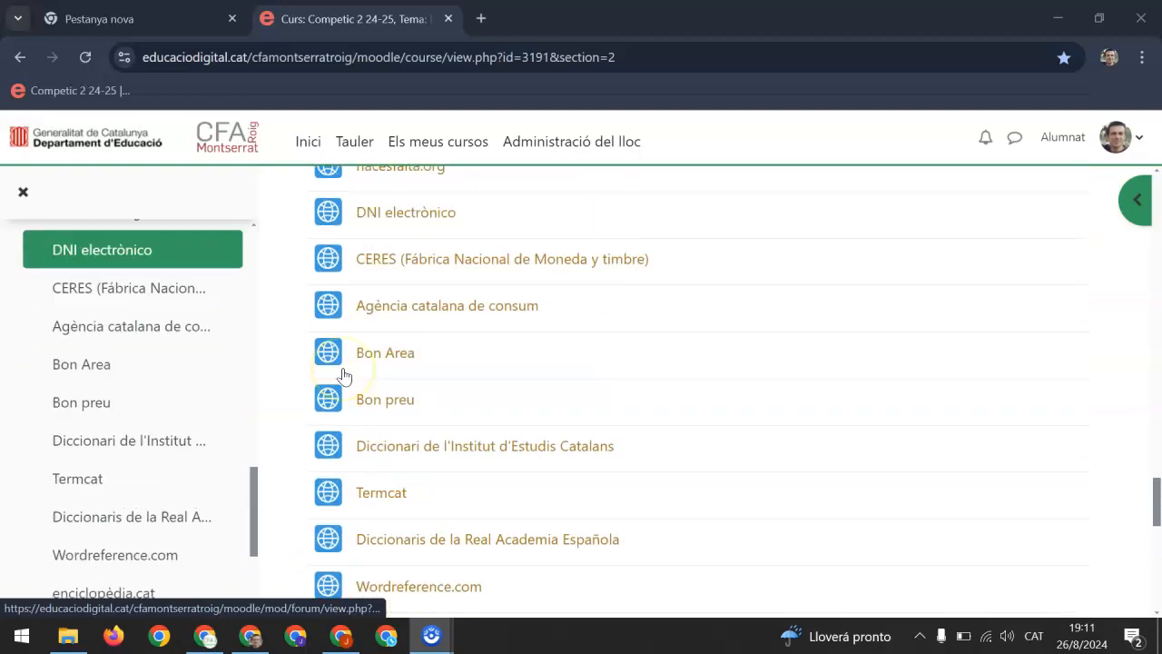
Step: Open the forum "Activitat 2: Forum presentació: Nosaltres i Internet" from the Bloc 1 activities
scroll(371, 388, "up", 1)
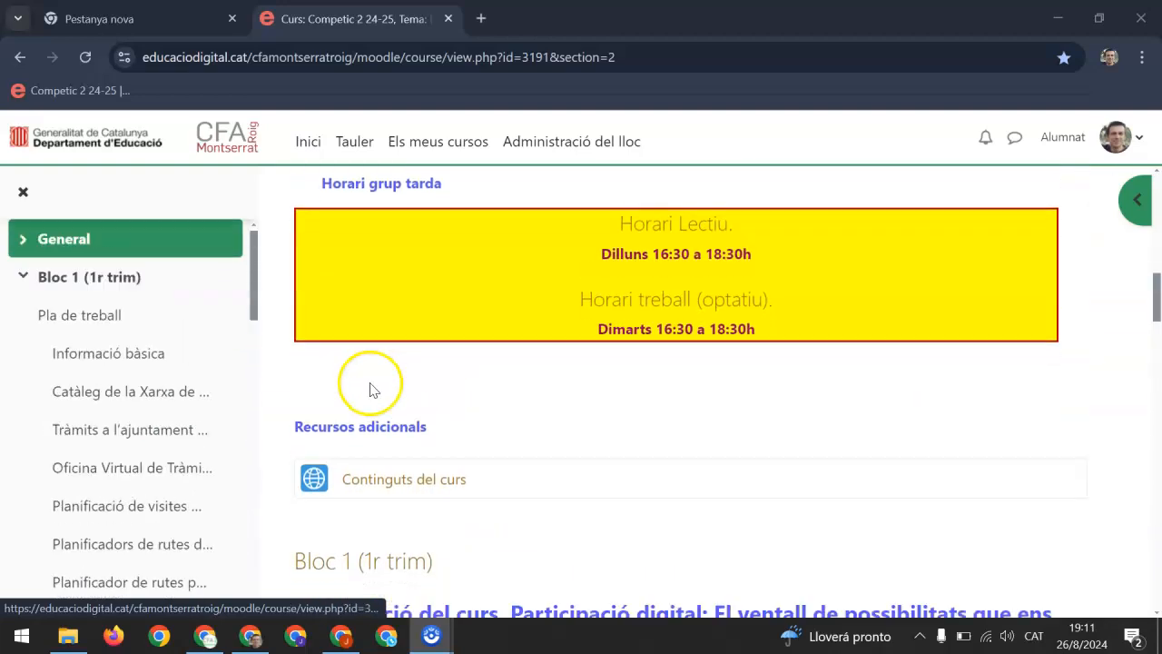
scroll(388, 477, "down", 1)
scroll(422, 488, "down", 10)
scroll(430, 495, "down", 15)
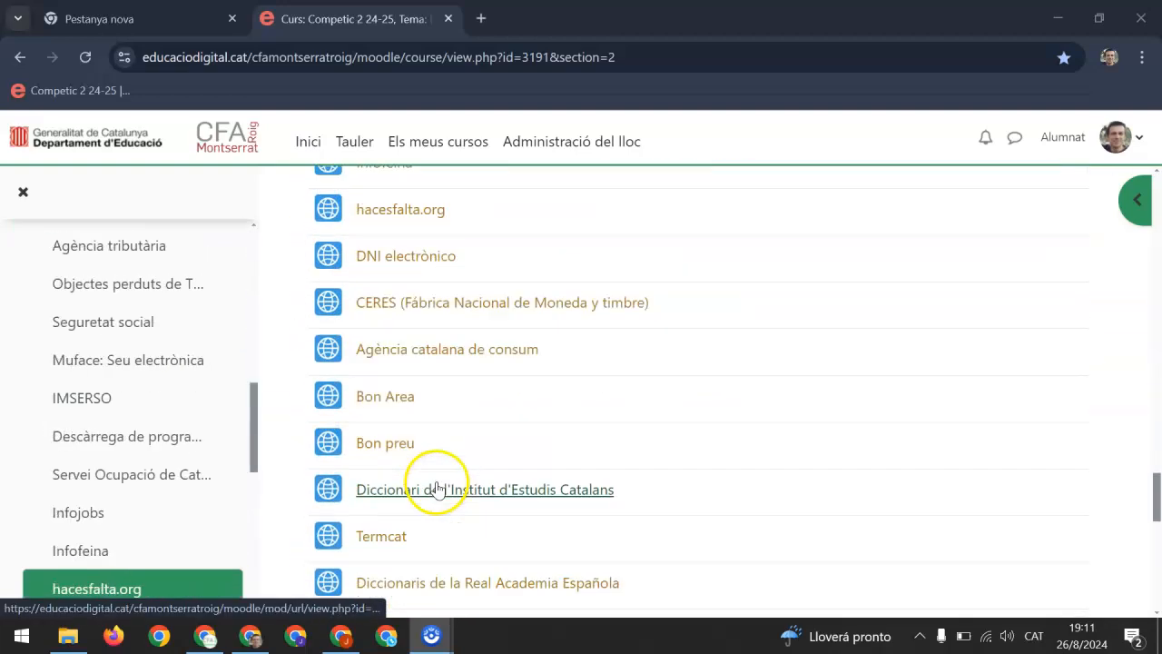
scroll(460, 475, "up", 2)
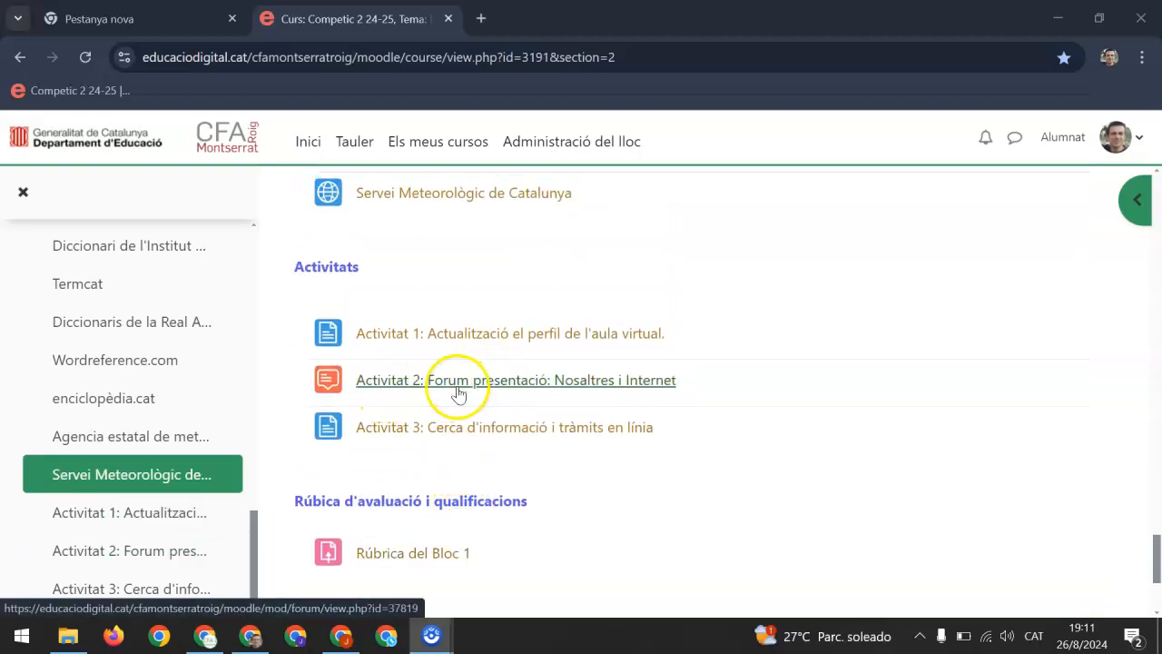
left_click(392, 388)
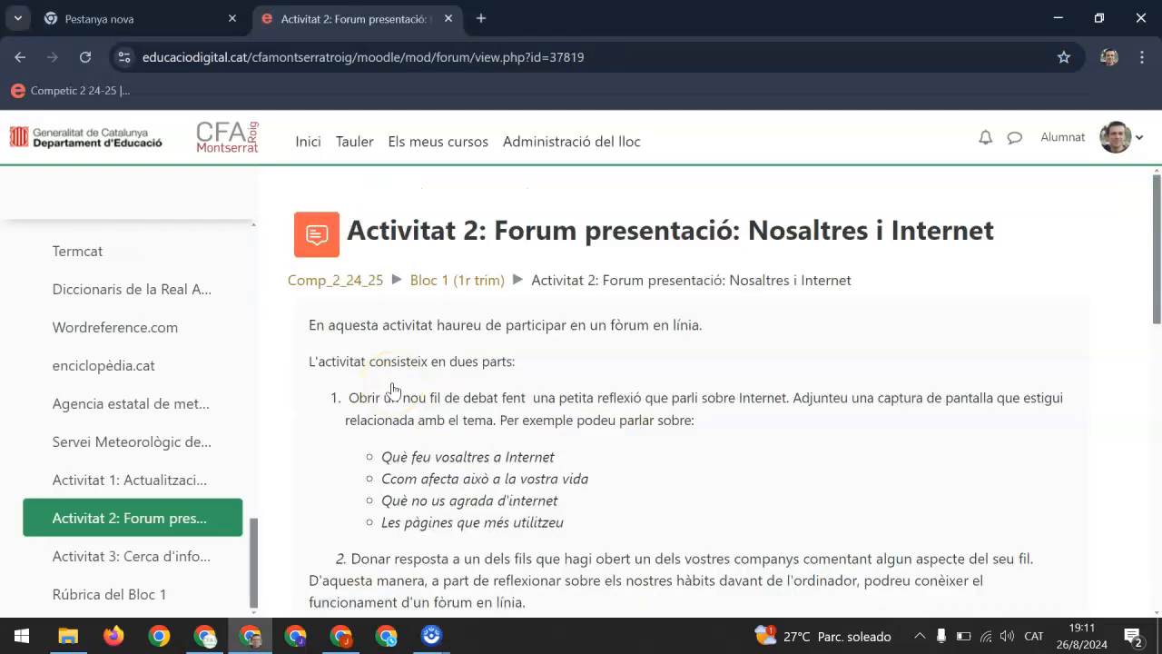
Step: Start a new discussion topic in the forum with the subject "La compra de entrades a internet"
scroll(392, 390, "down", 3)
scroll(392, 391, "down", 6)
scroll(392, 391, "up", 1)
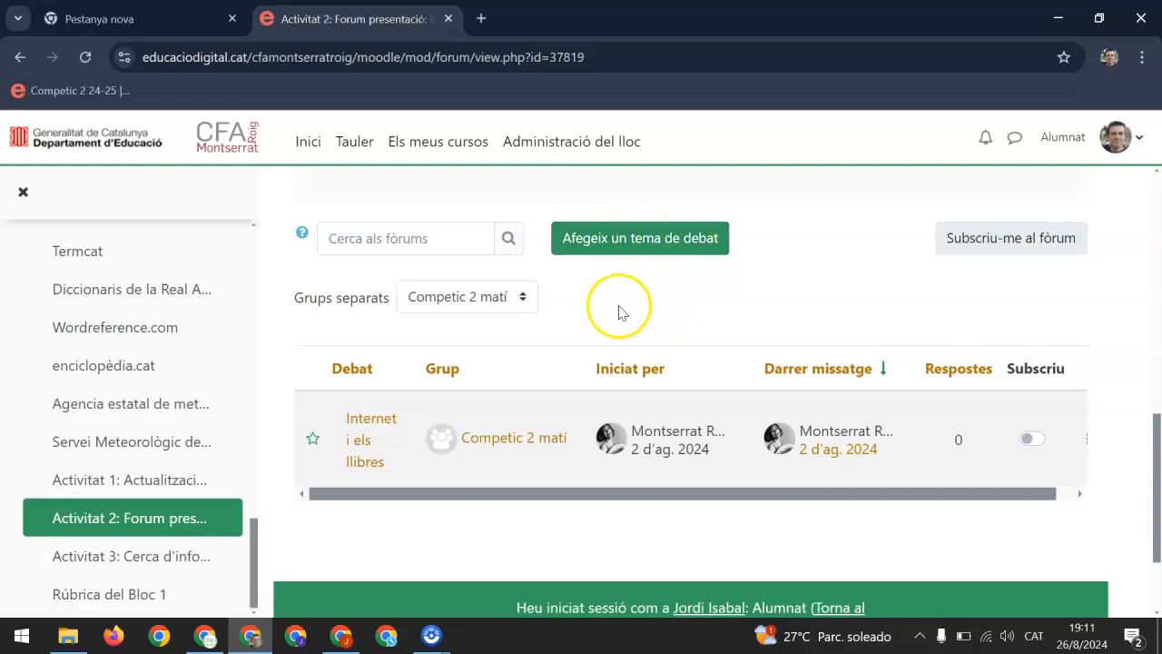
left_click(641, 239)
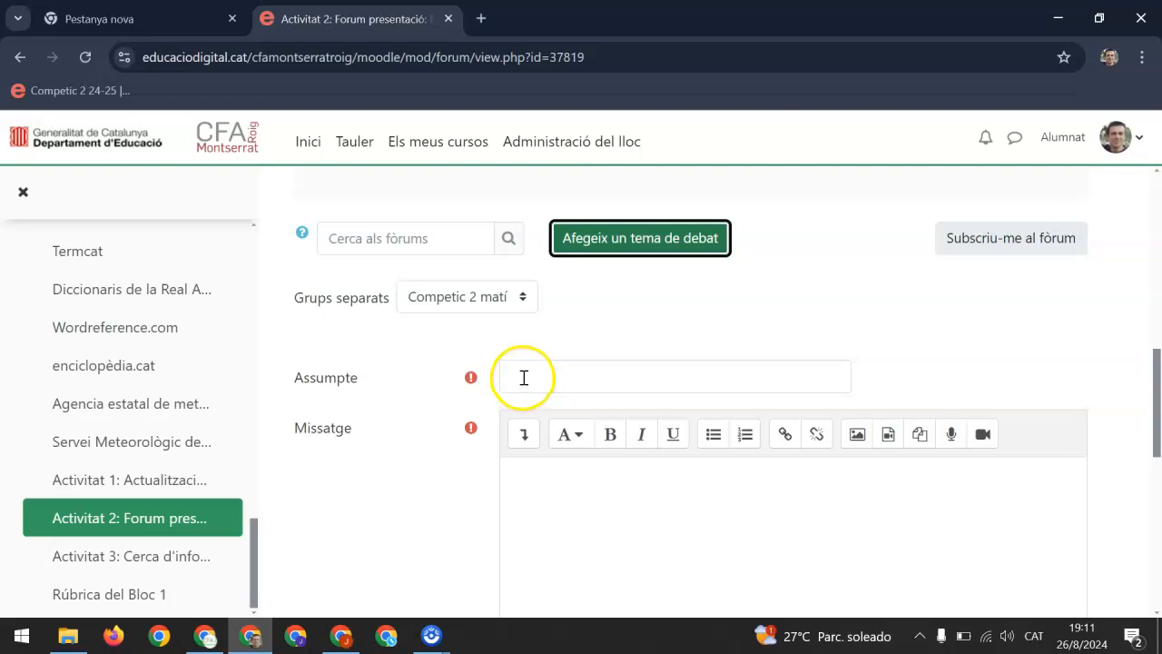
scroll(707, 417, "down", 3)
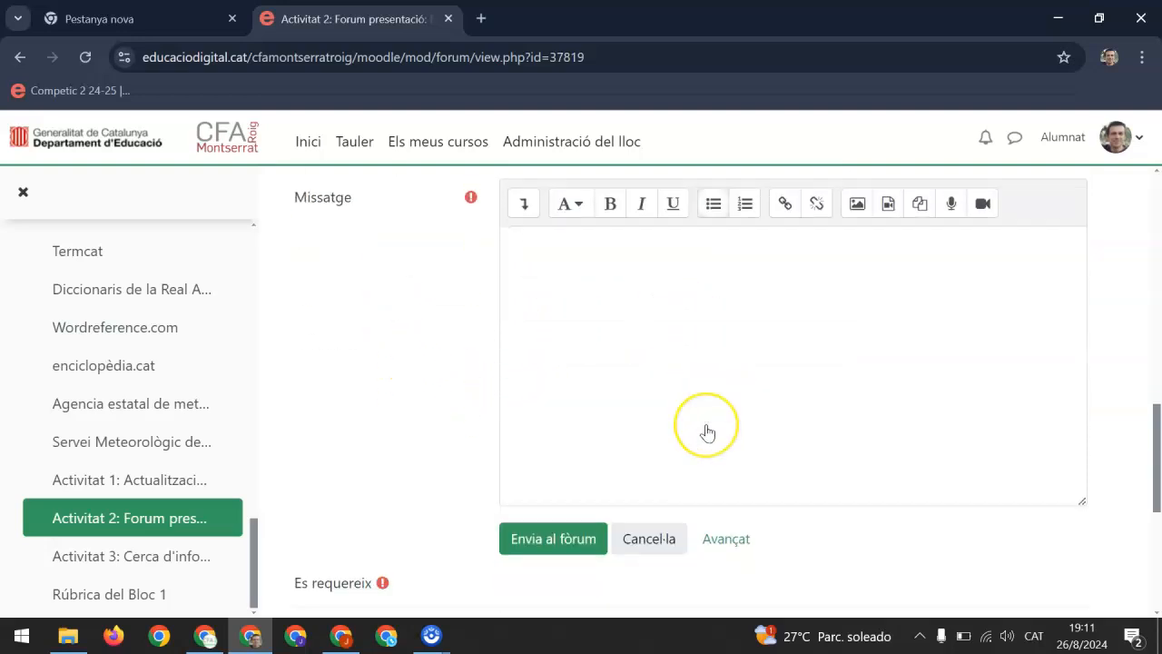
scroll(707, 425, "up", 1)
scroll(602, 400, "up", 1)
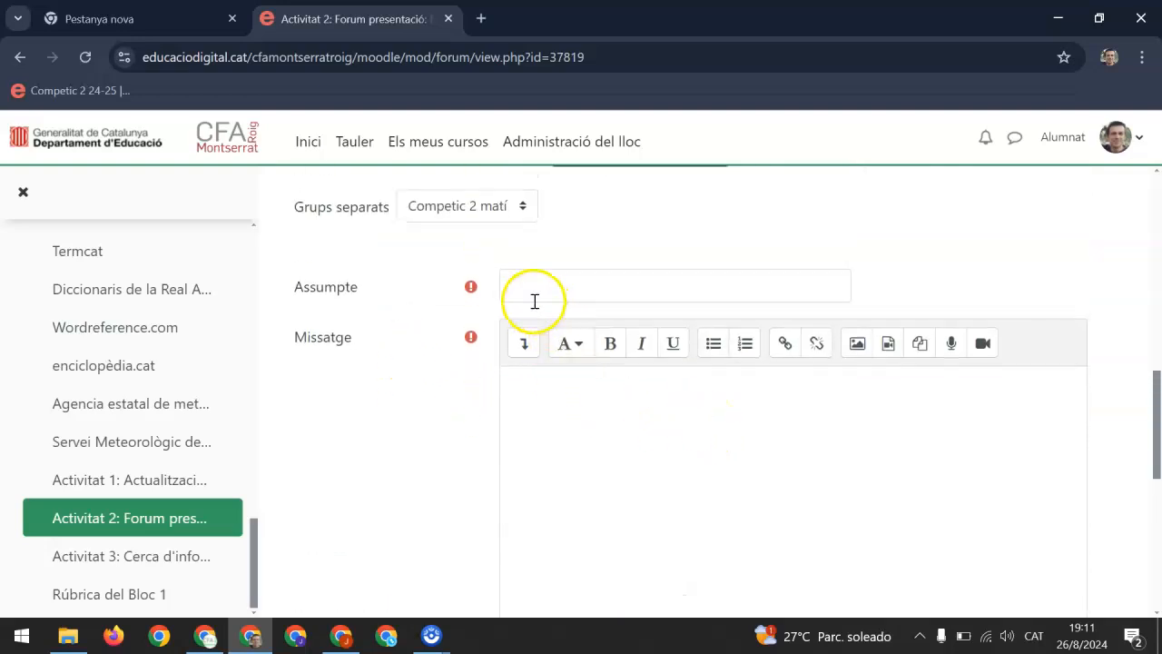
scroll(535, 297, "down", 1)
left_click(545, 190)
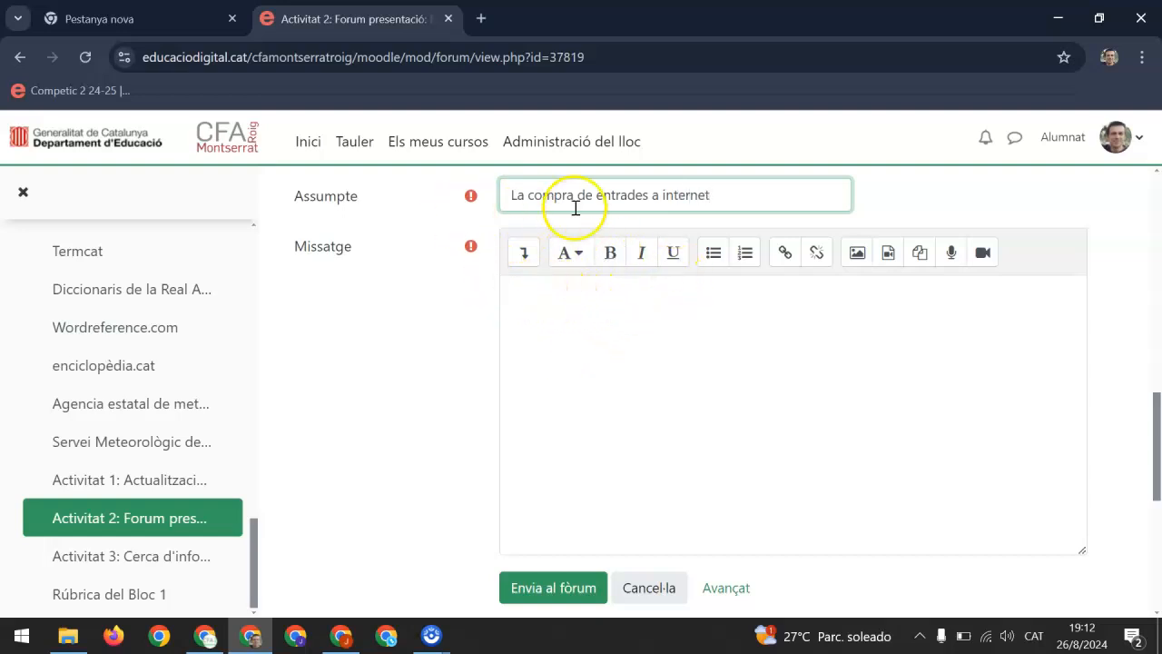
Step: Write "Hola,", "Jo penso que la compra d'entrades.................." and "Salutacions" as the message, sign with the author's full name, and post it to the forum
left_click(526, 296)
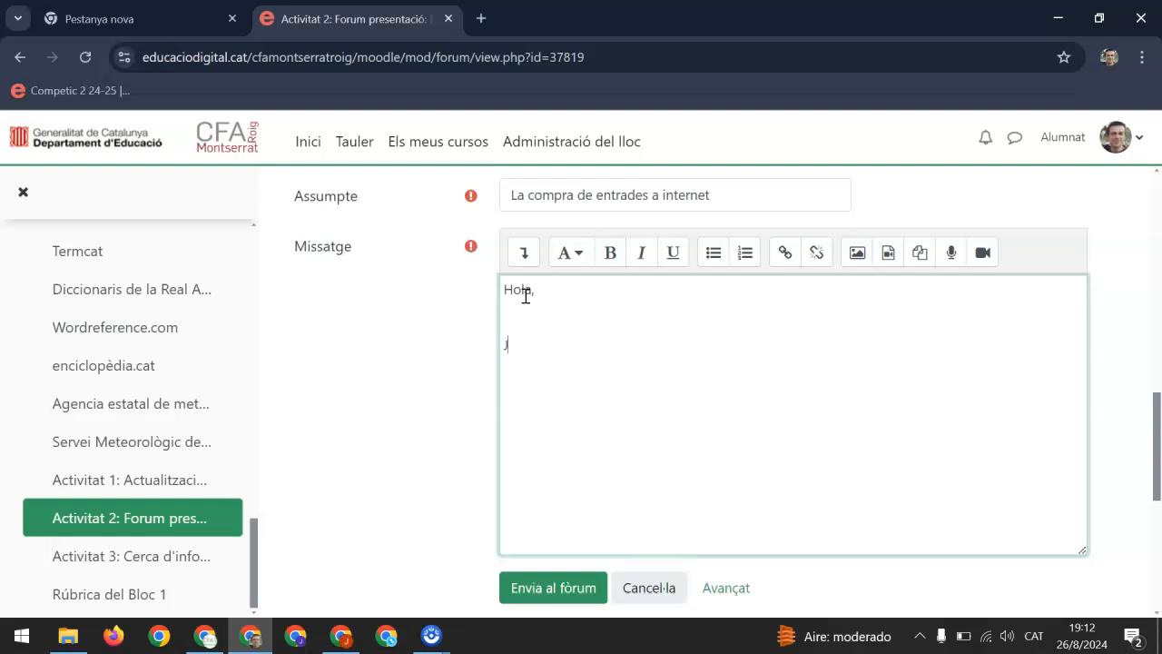
type("enso que la compra")
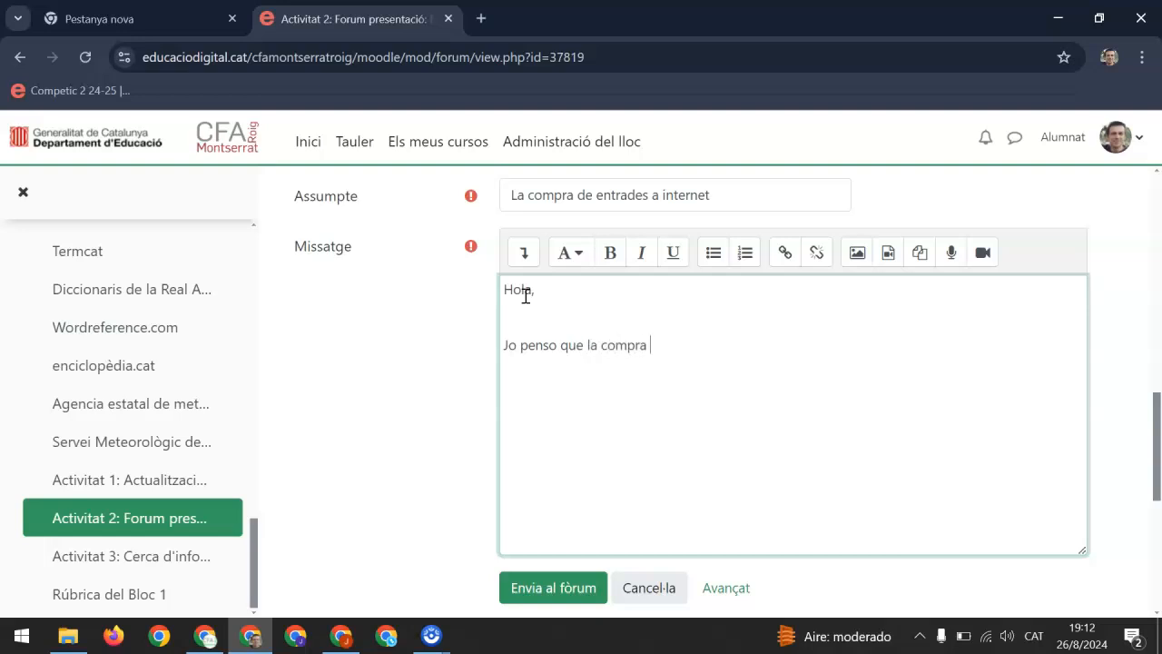
type(" d'entrades..................")
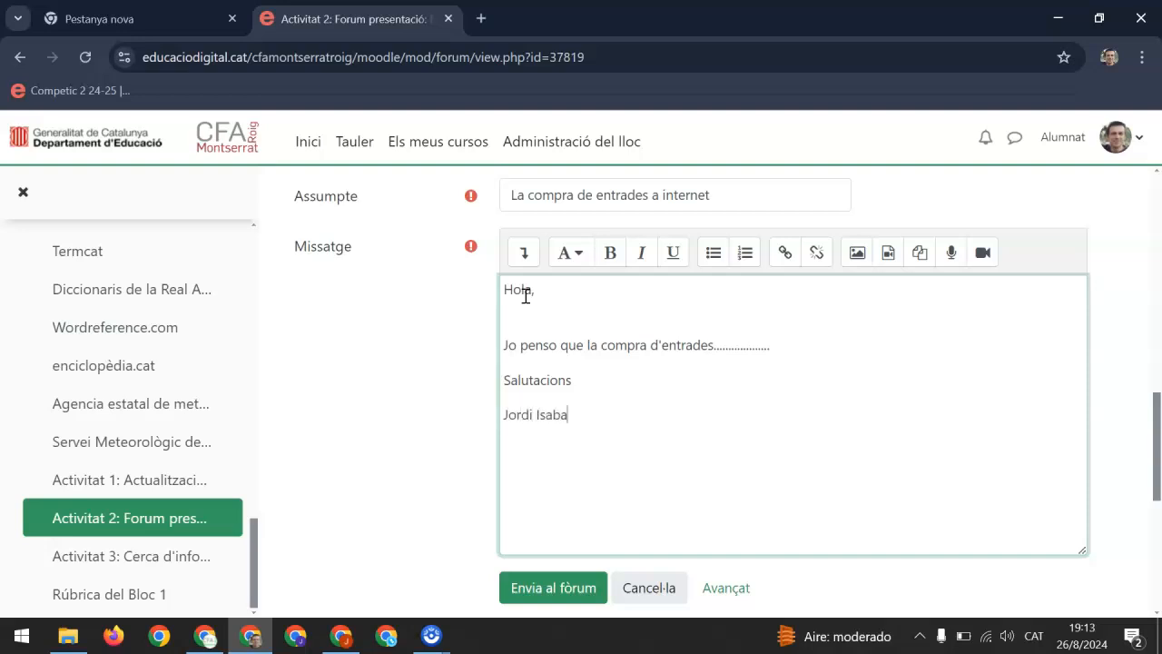
left_click(563, 590)
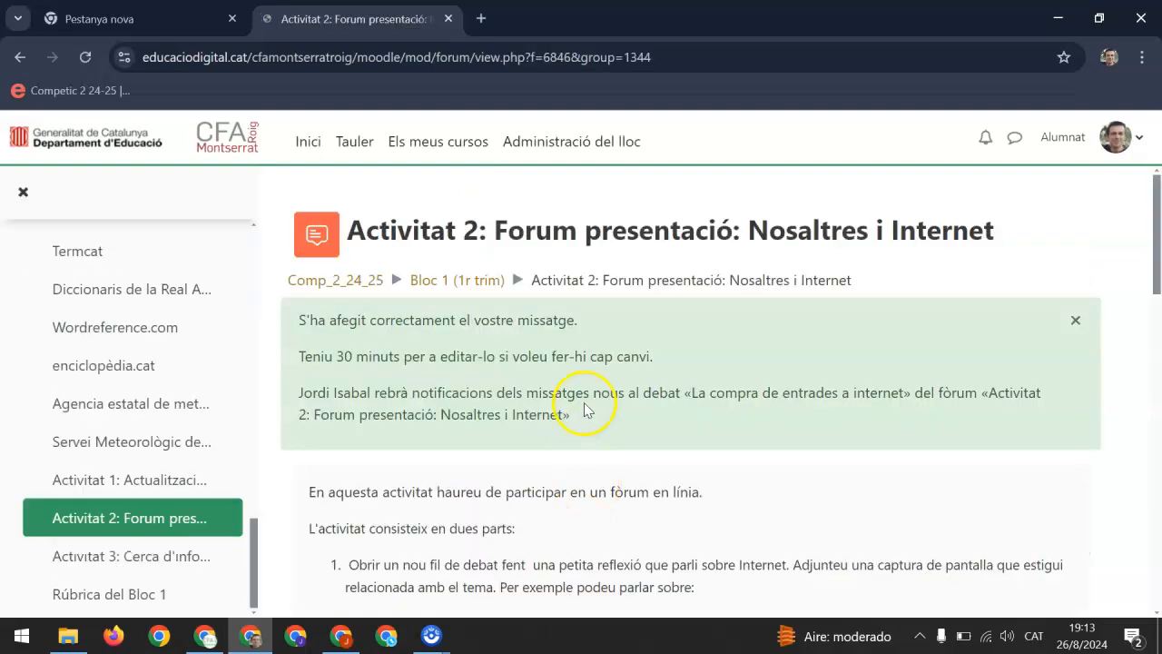
Step: Check the posting notice and the discussion list, and view the new discussion "La compra de entrades a internet"
scroll(584, 400, "down", 5)
scroll(585, 408, "up", 8)
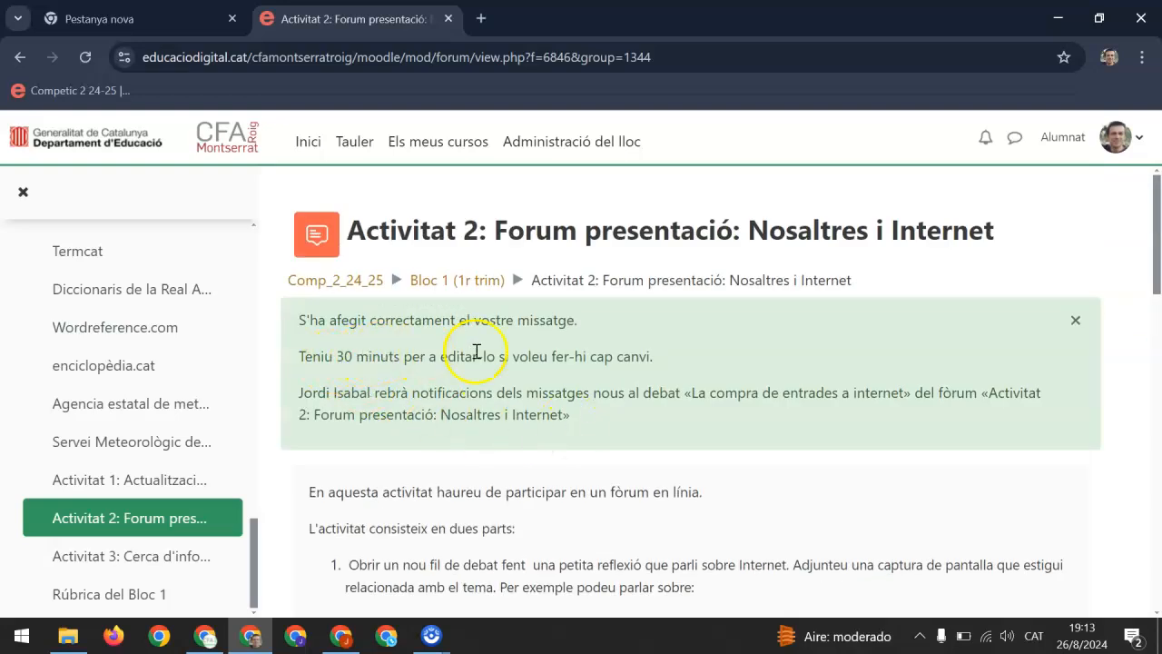
scroll(559, 356, "down", 10)
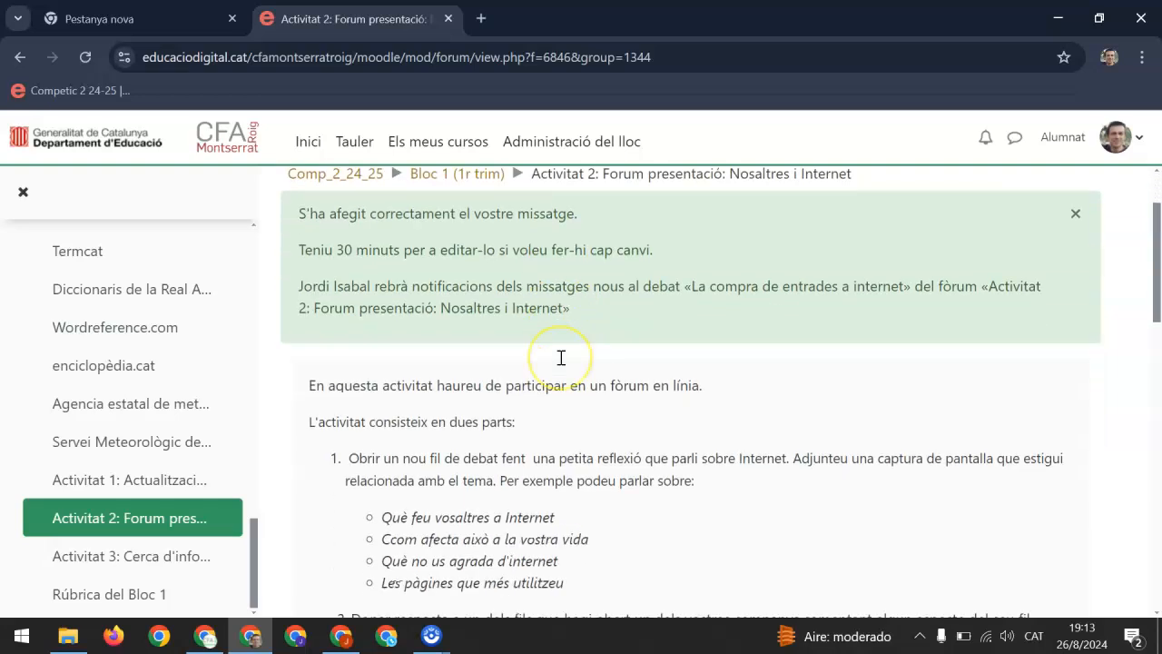
scroll(559, 358, "down", 4)
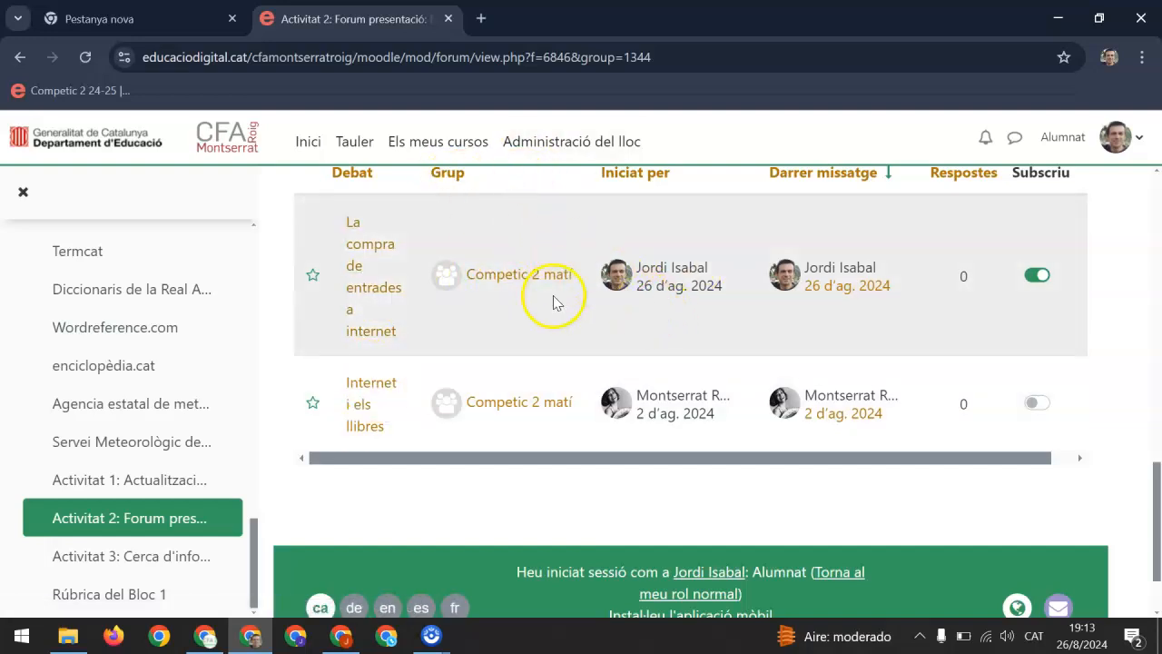
scroll(554, 302, "up", 1)
left_click(375, 386)
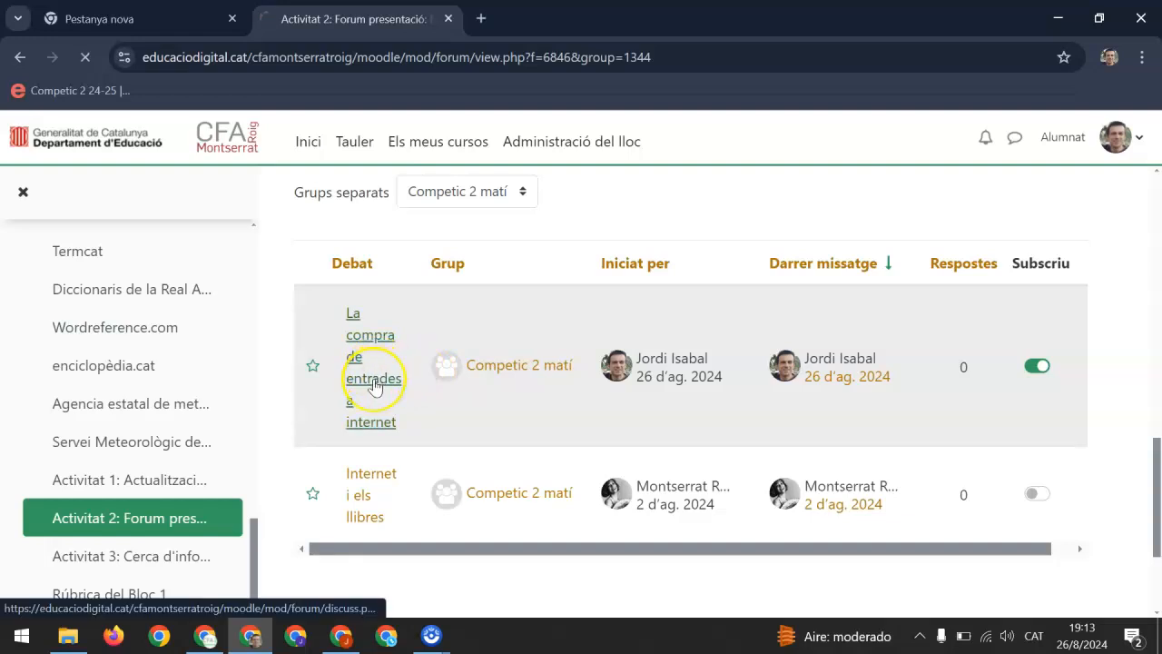
scroll(372, 384, "down", 2)
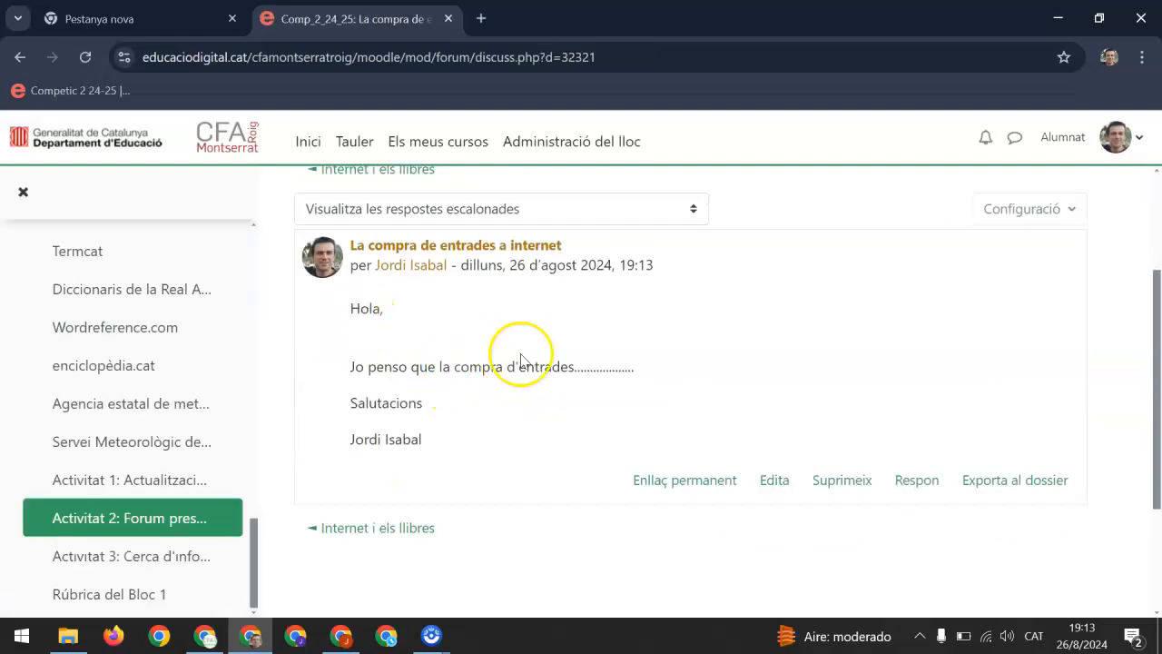
scroll(518, 349, "up", 2)
scroll(522, 363, "down", 1)
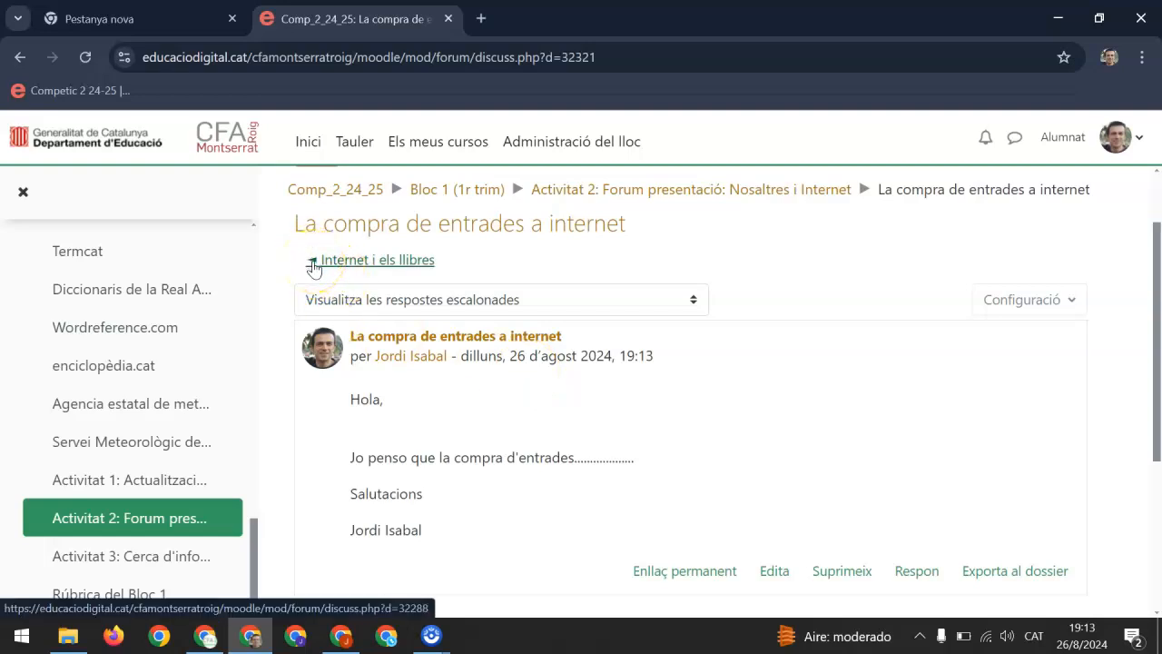
Step: Return to the forum's discussion list, open the discussion "Internet i els llibres" and read its post through to the end
left_click(685, 192)
scroll(602, 337, "down", 6)
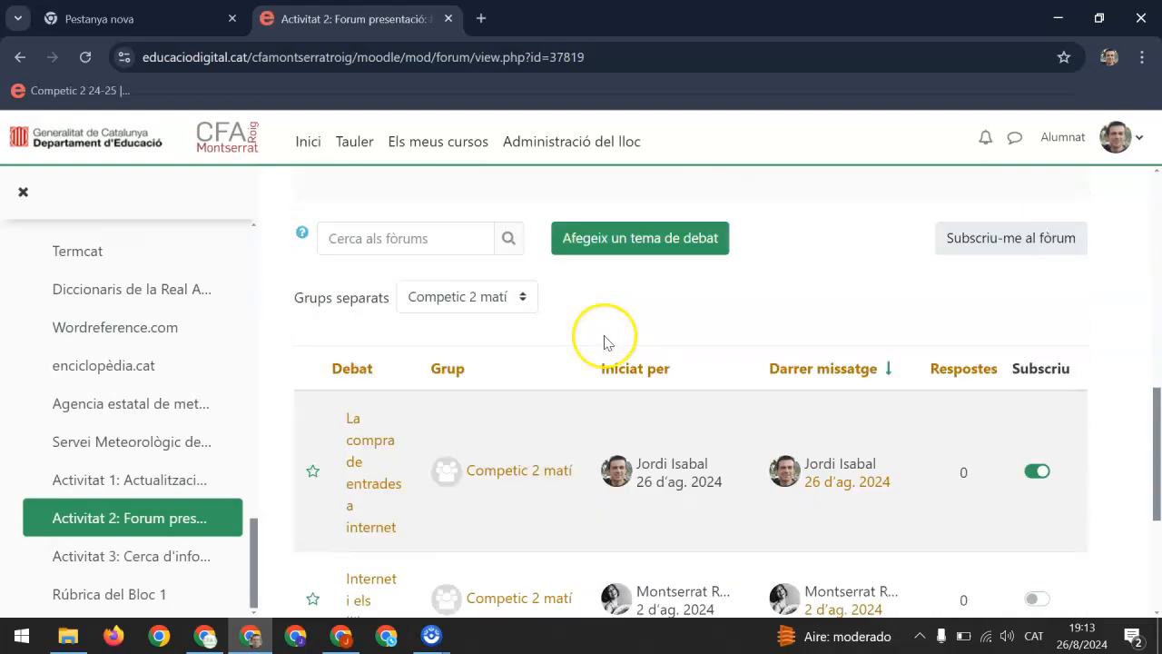
scroll(603, 341, "down", 3)
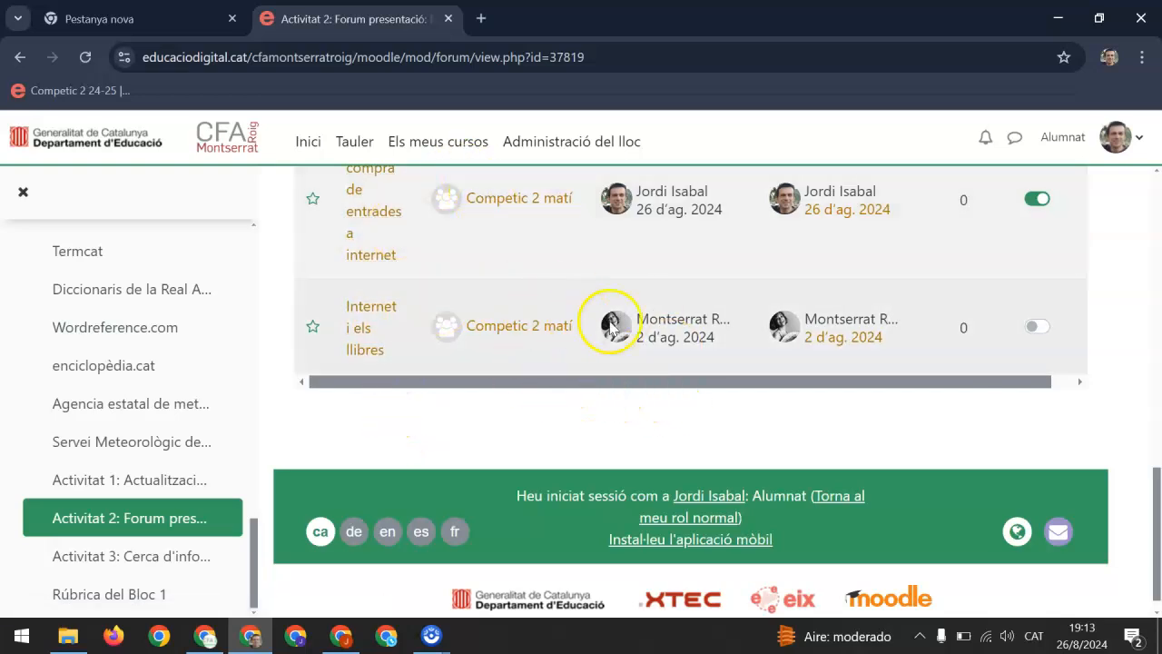
left_click(372, 304)
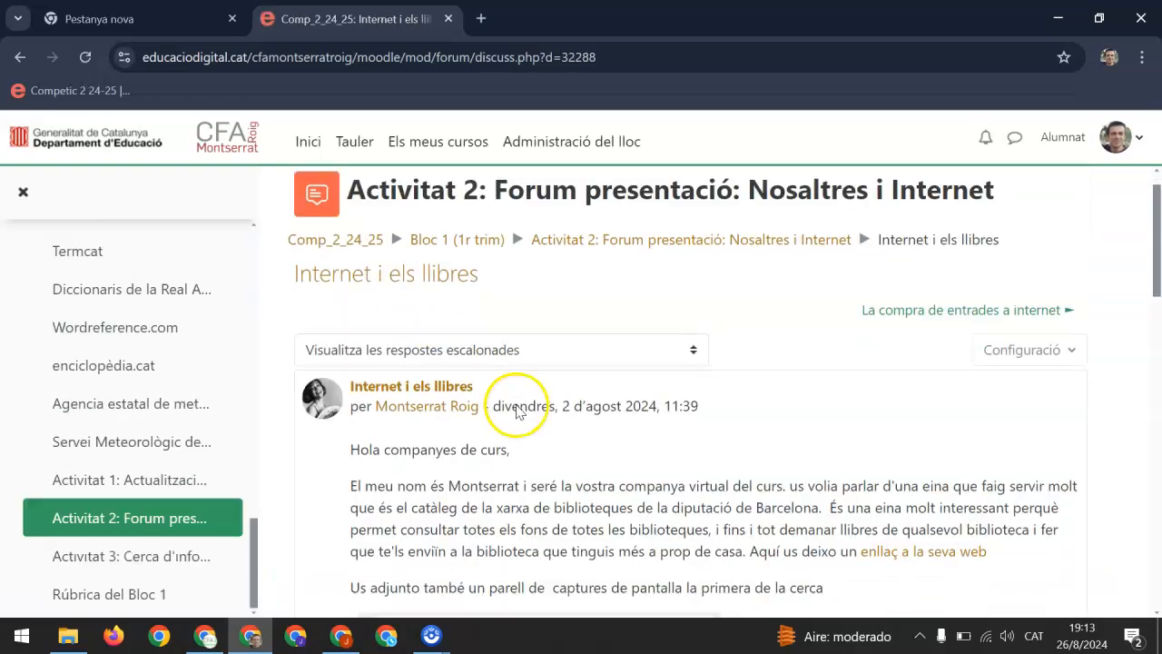
scroll(517, 410, "down", 3)
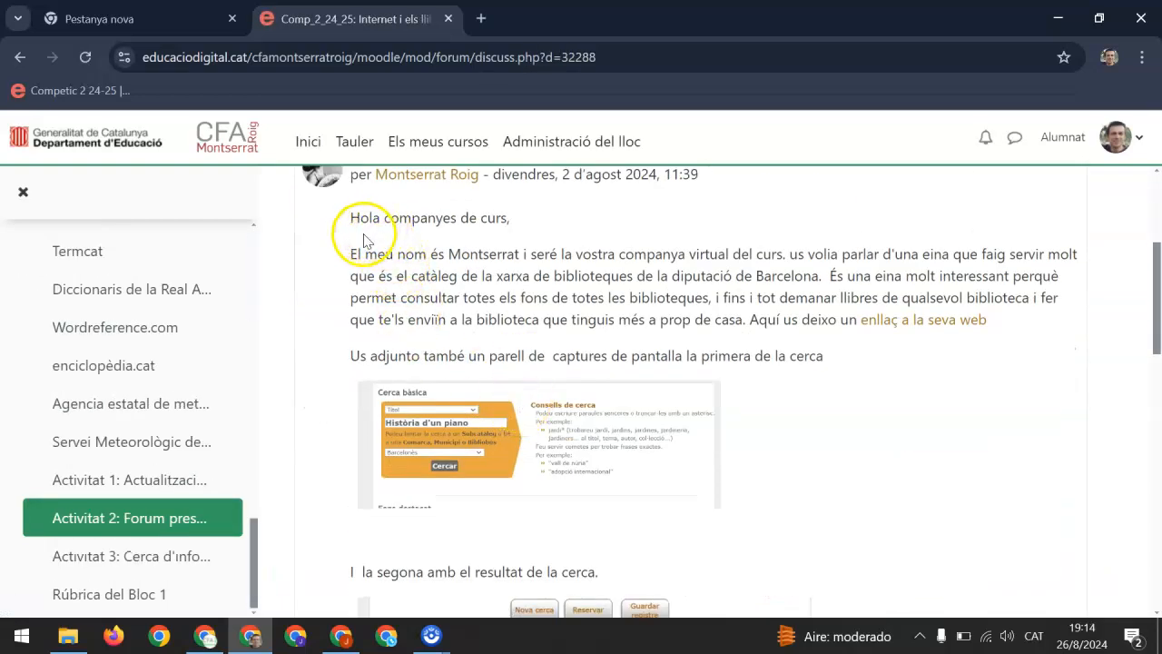
scroll(577, 293, "down", 4)
scroll(578, 292, "down", 7)
scroll(577, 292, "up", 2)
scroll(575, 299, "down", 1)
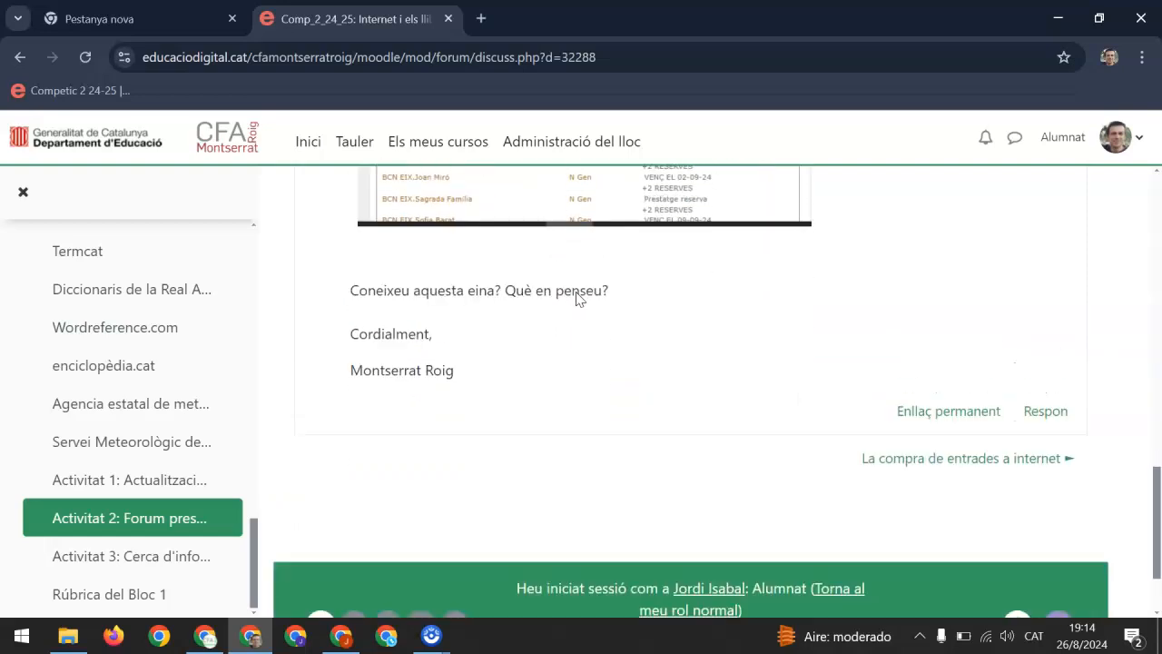
Step: Post a reply greeting the classmate by name, with "Estic amb la teva opinió....." and "Cordialment,", signed with the sender's full name
left_click(1045, 413)
left_click(476, 465)
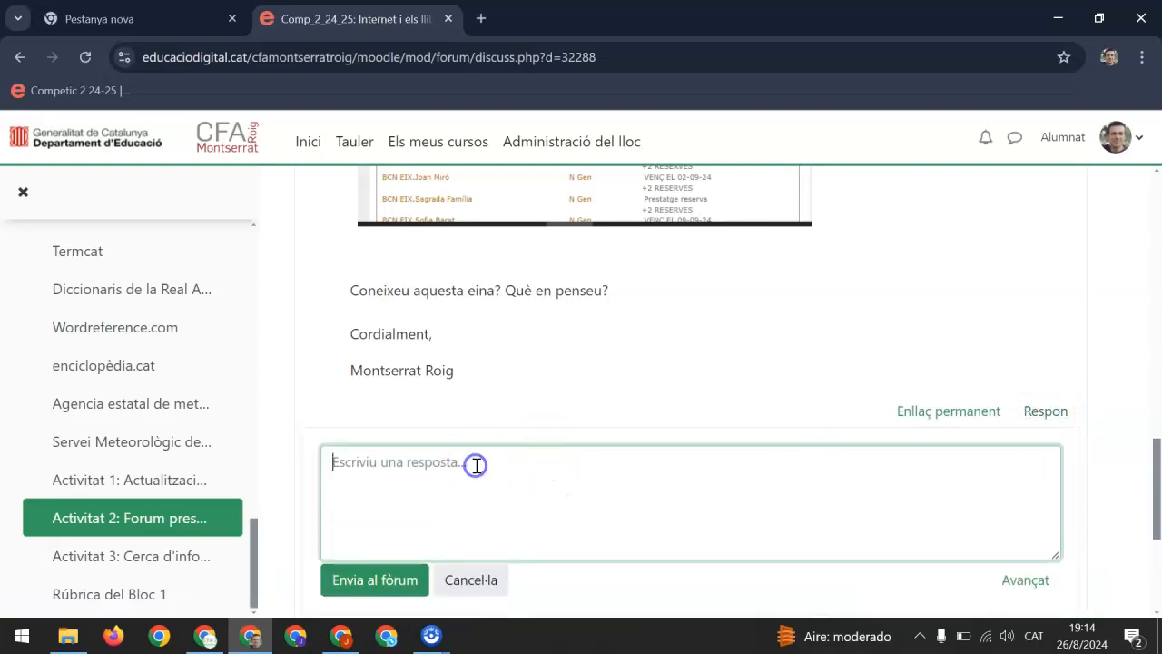
type("Hola Montser")
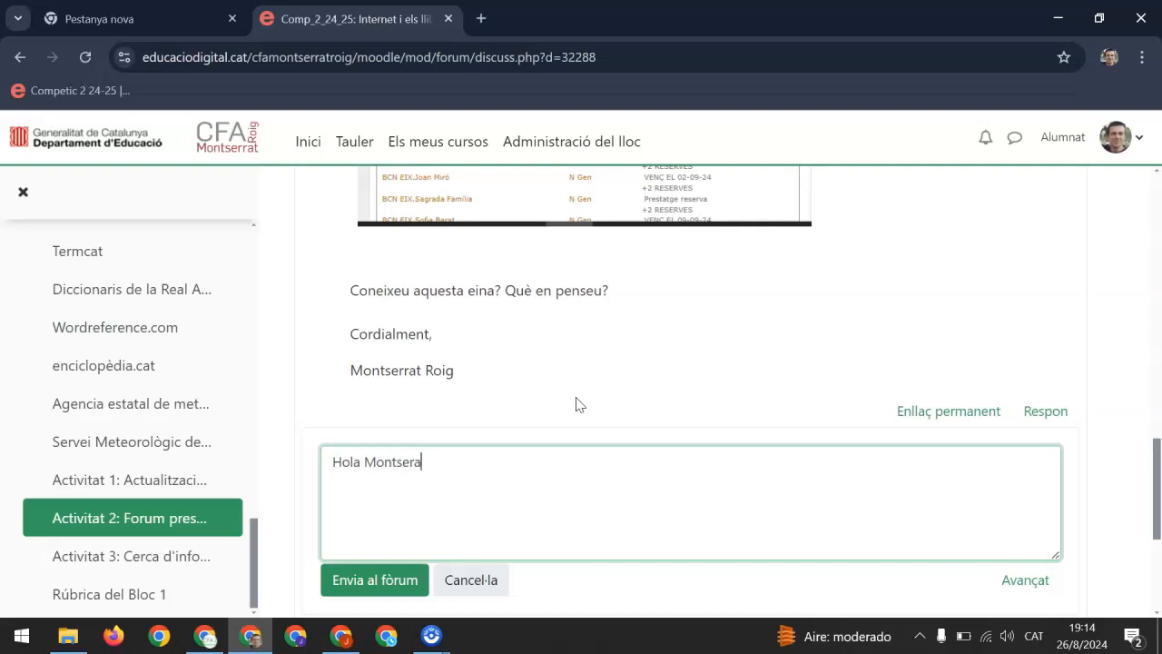
type("rat")
type("Es")
type("tic amb la teva op")
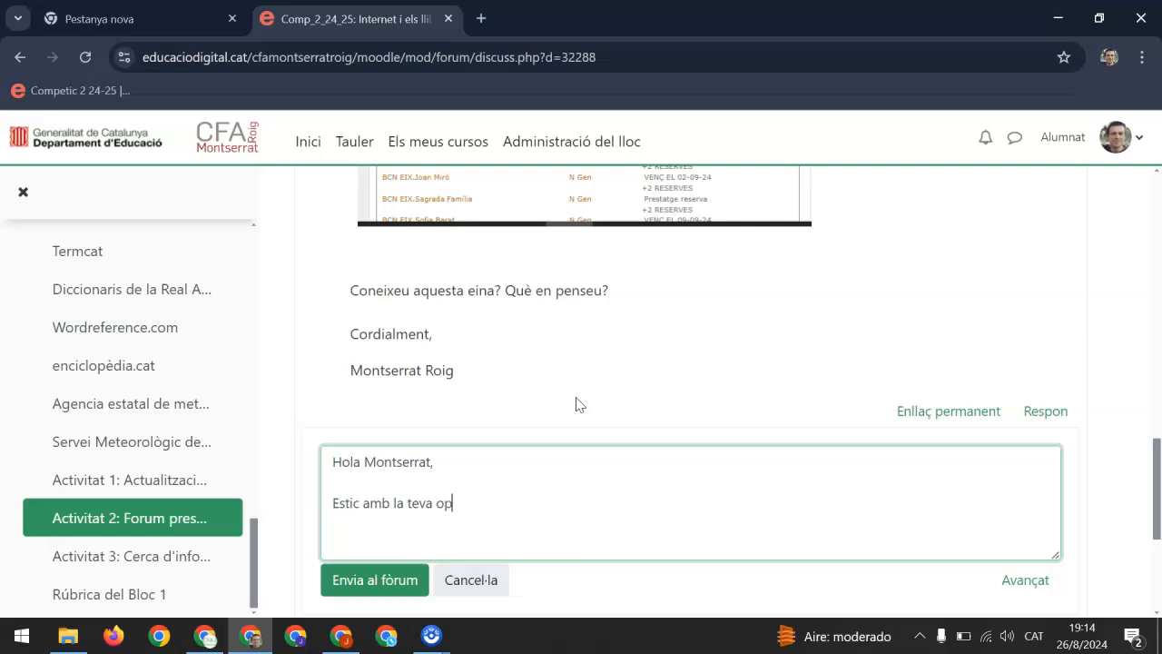
type("inióoo")
type(".....")
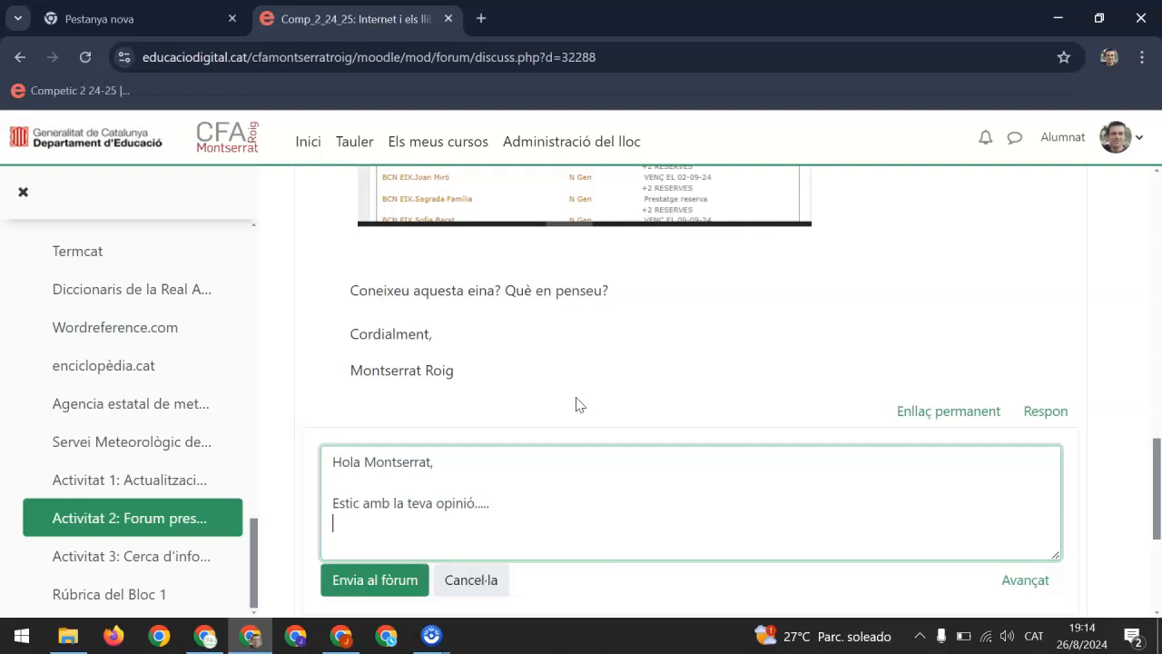
type("Cordialment,")
key("Return")
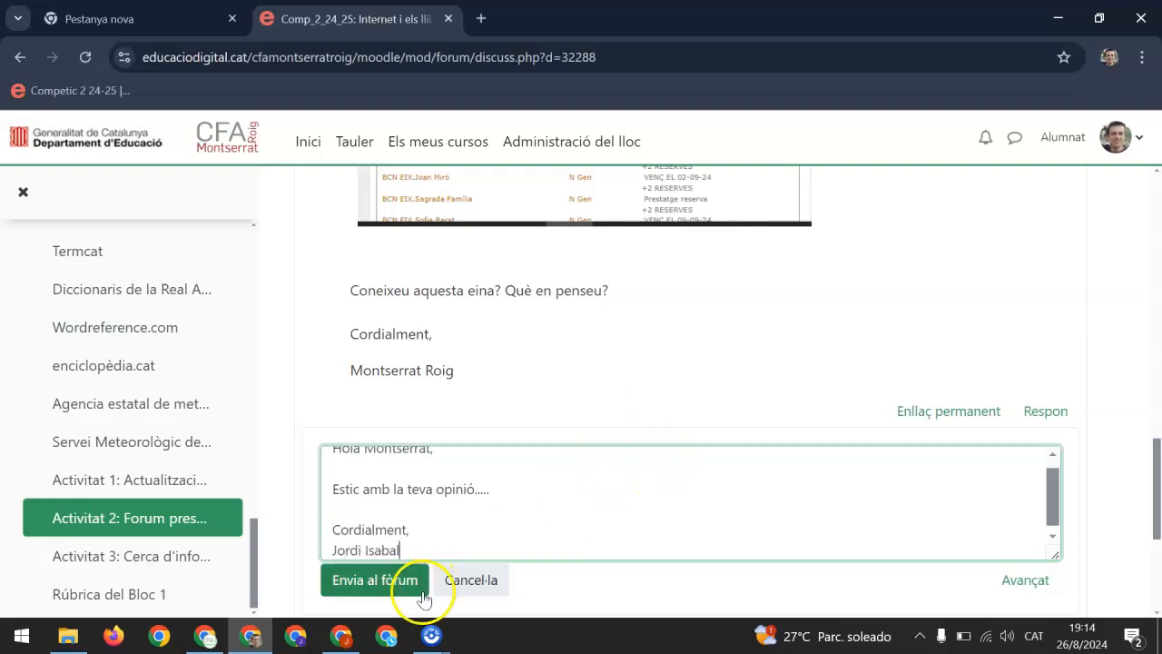
left_click(379, 579)
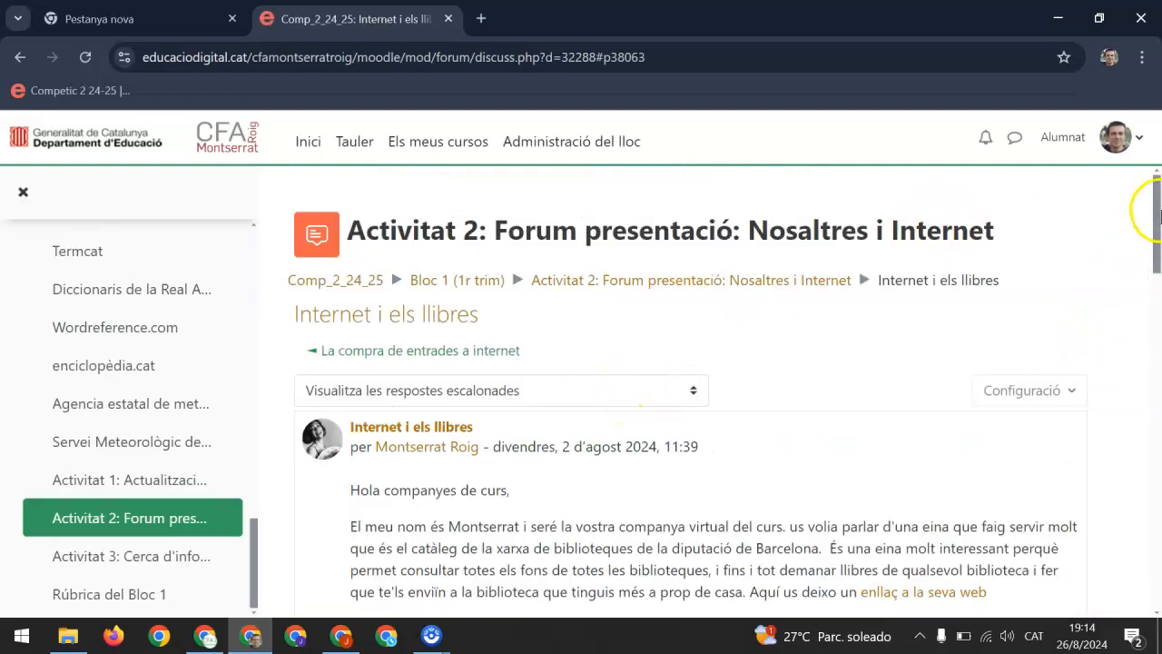
Step: Examine the posted reply and its available options beneath the original "Internet i els llibres" post
left_click_drag(1157, 230, 1158, 489)
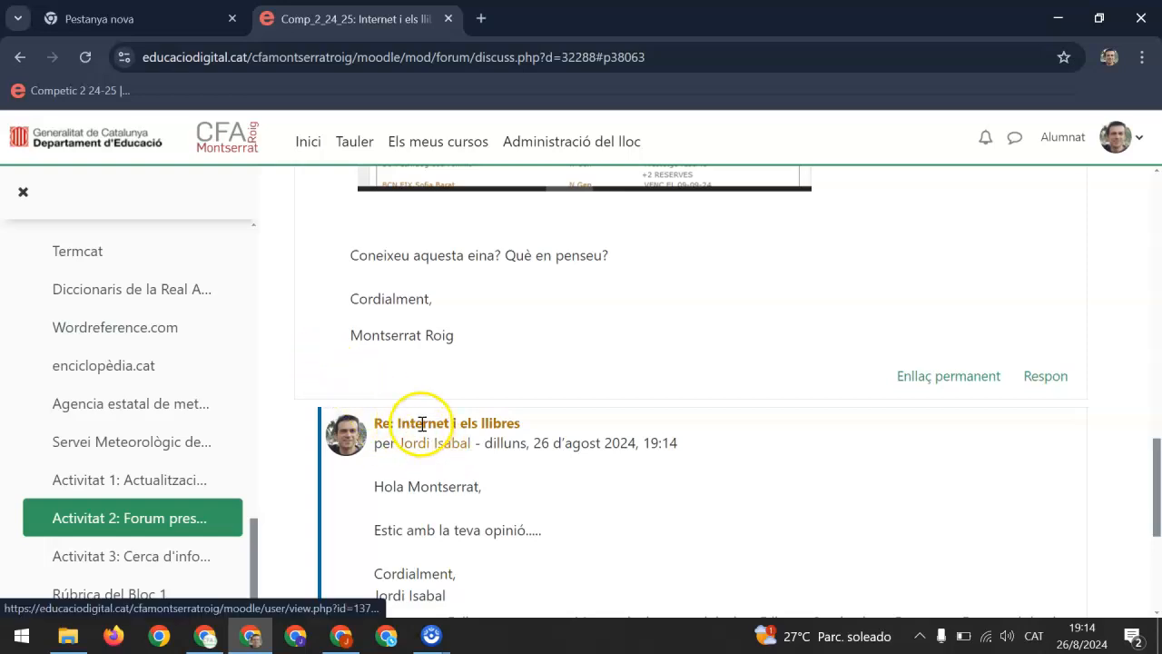
scroll(434, 297, "down", 1)
scroll(434, 298, "down", 3)
scroll(443, 298, "up", 3)
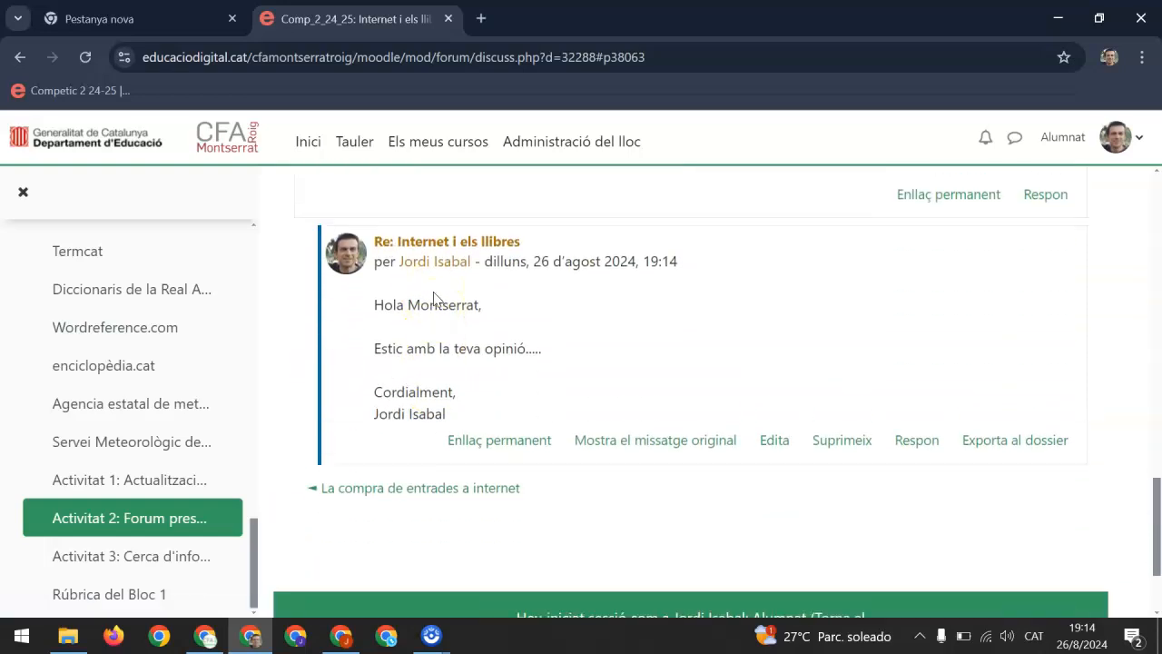
scroll(433, 300, "down", 1)
scroll(434, 298, "down", 1)
scroll(539, 344, "up", 2)
scroll(534, 433, "down", 3)
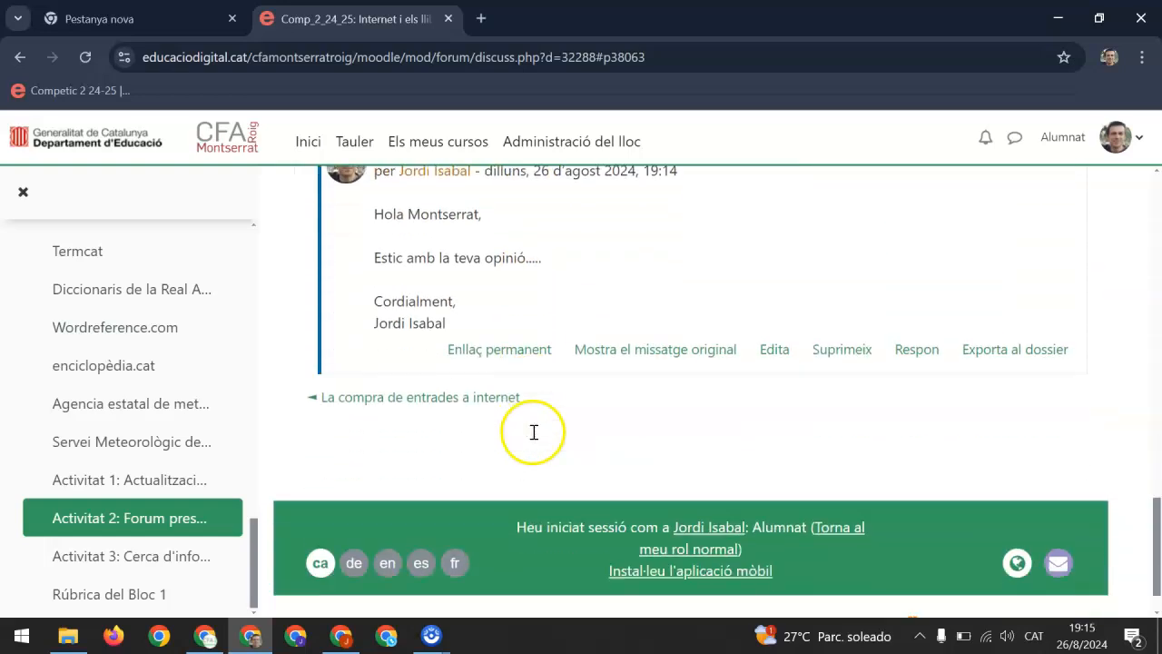
scroll(534, 439, "up", 1)
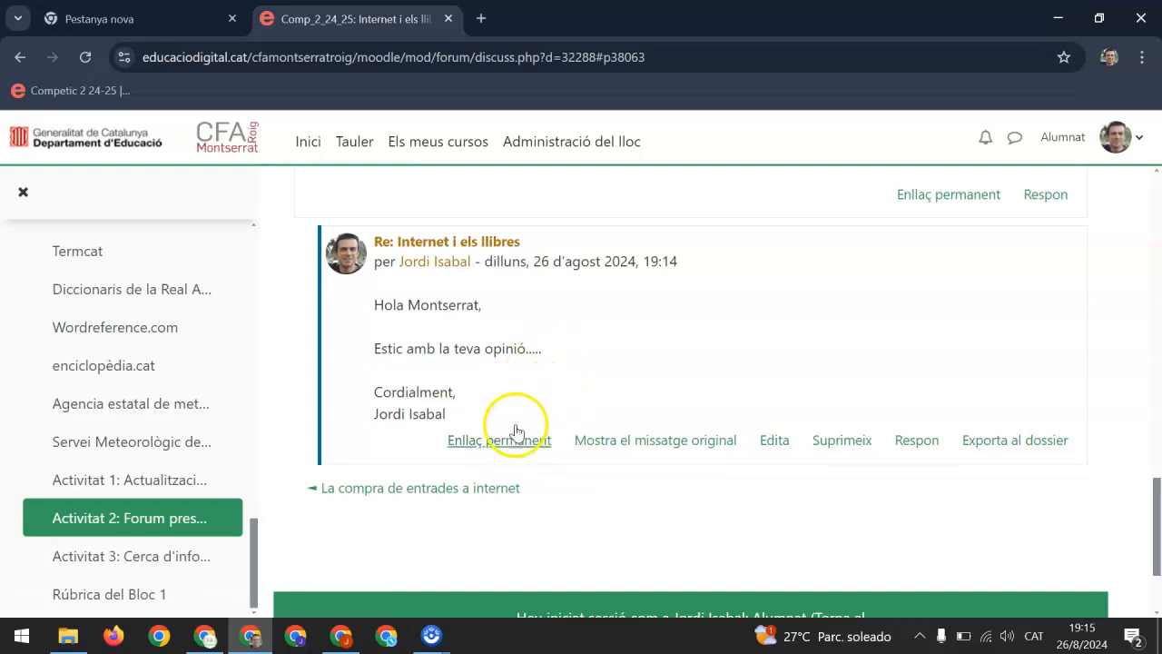
scroll(655, 309, "up", 2)
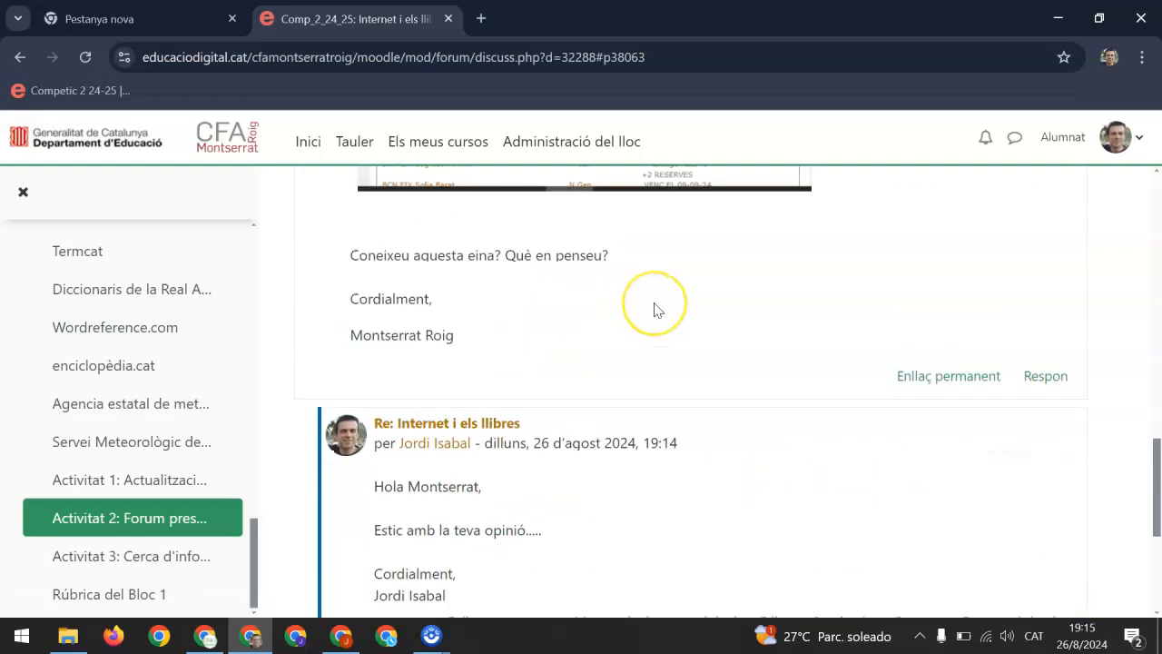
Step: Post the reply "Jo també" to the student's own first reply in the "Internet i els llibres" discussion
scroll(656, 308, "down", 1)
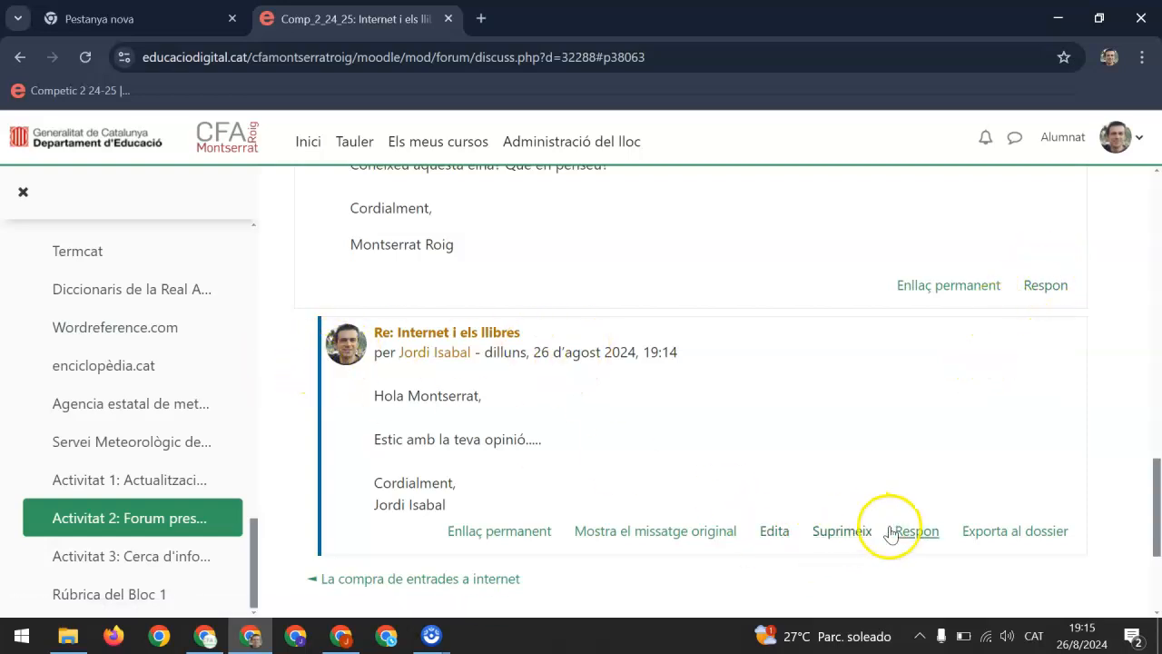
left_click(917, 536)
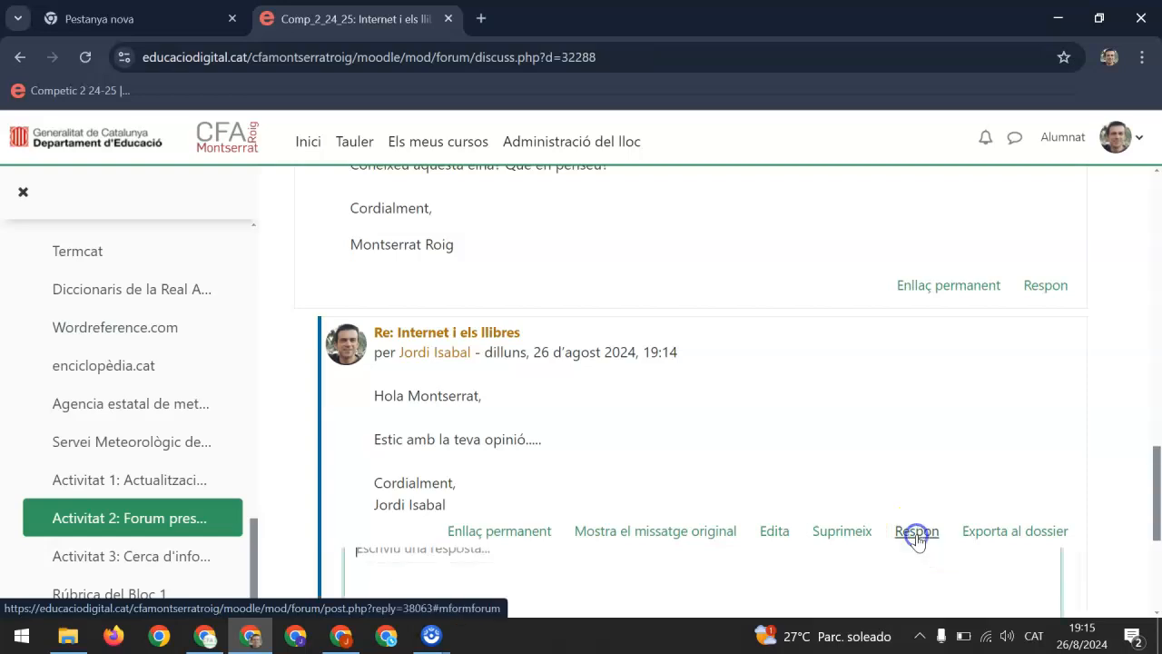
left_click(462, 403)
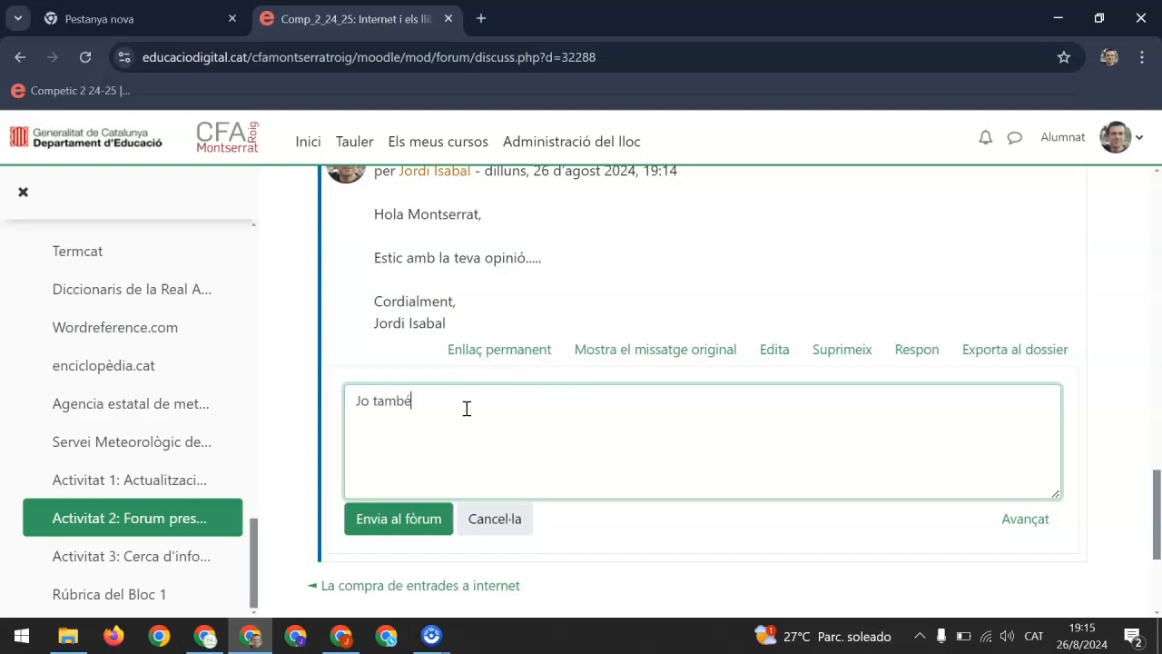
left_click(413, 519)
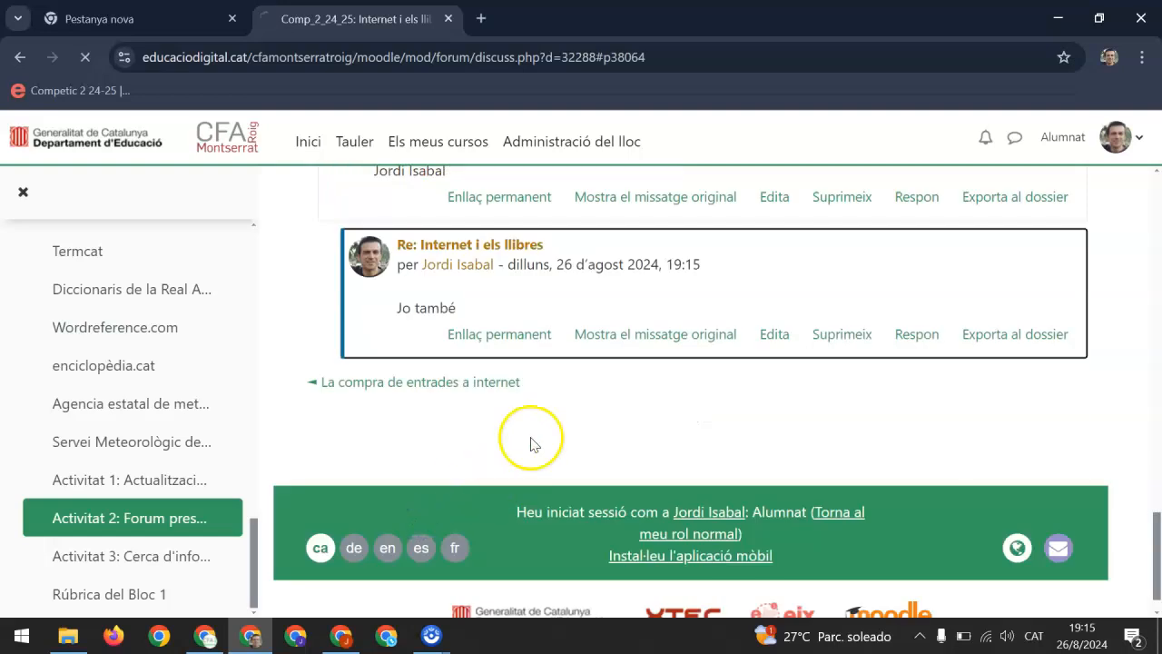
Step: Post a second reply, "hola 2", directly to the classmate's original "Internet i els llibres" post
scroll(539, 404, "down", 2)
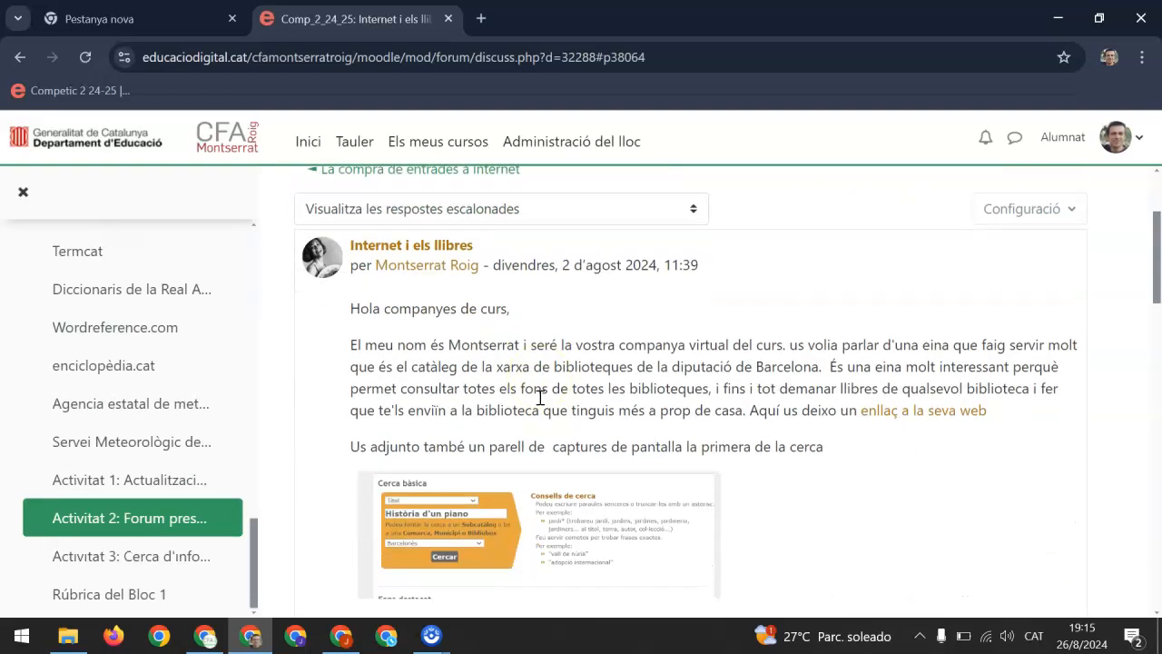
key("ctrl+minus")
key("ctrl+minus")
key("ctrl+minus")
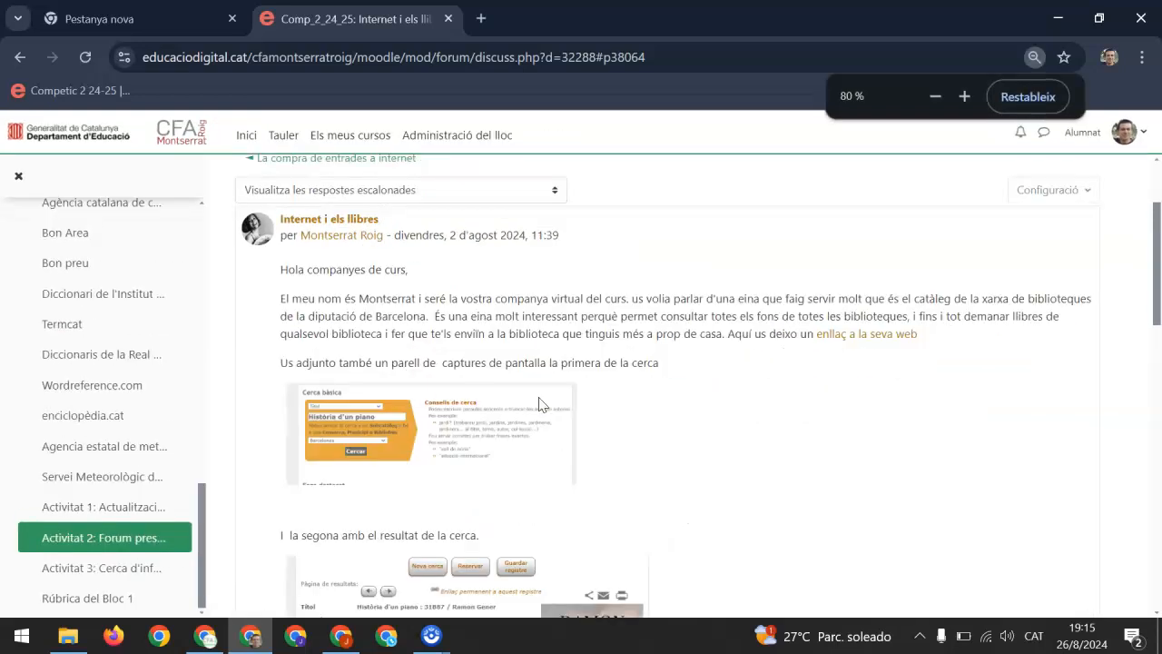
scroll(539, 404, "down", 10)
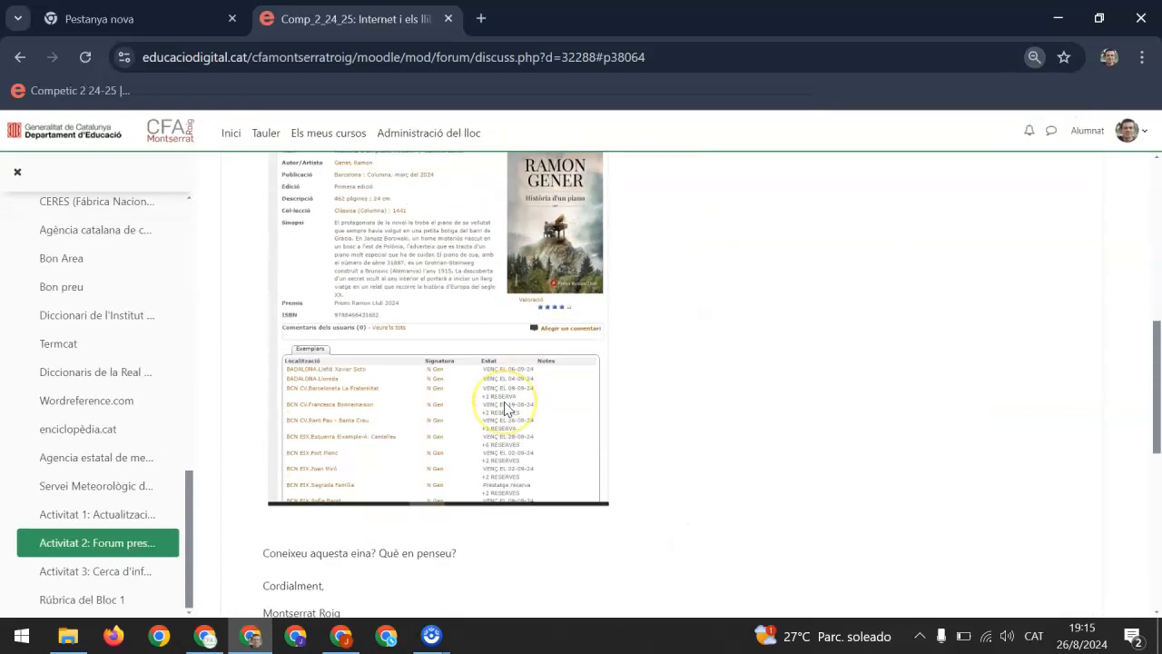
scroll(505, 409, "down", 1)
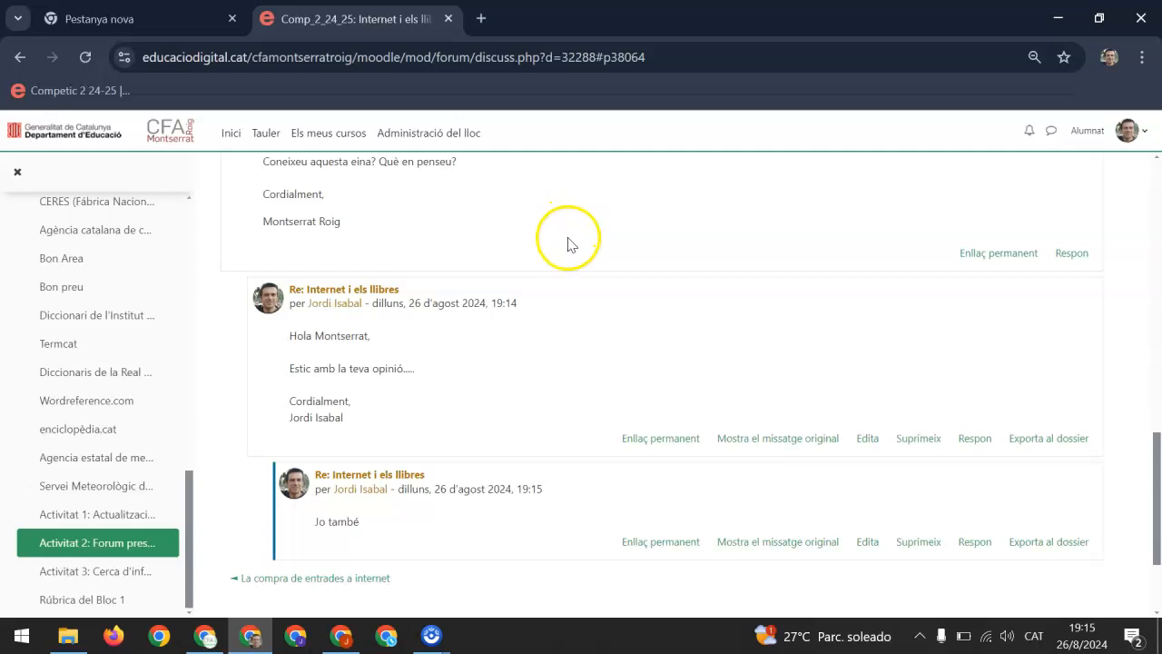
left_click(1071, 253)
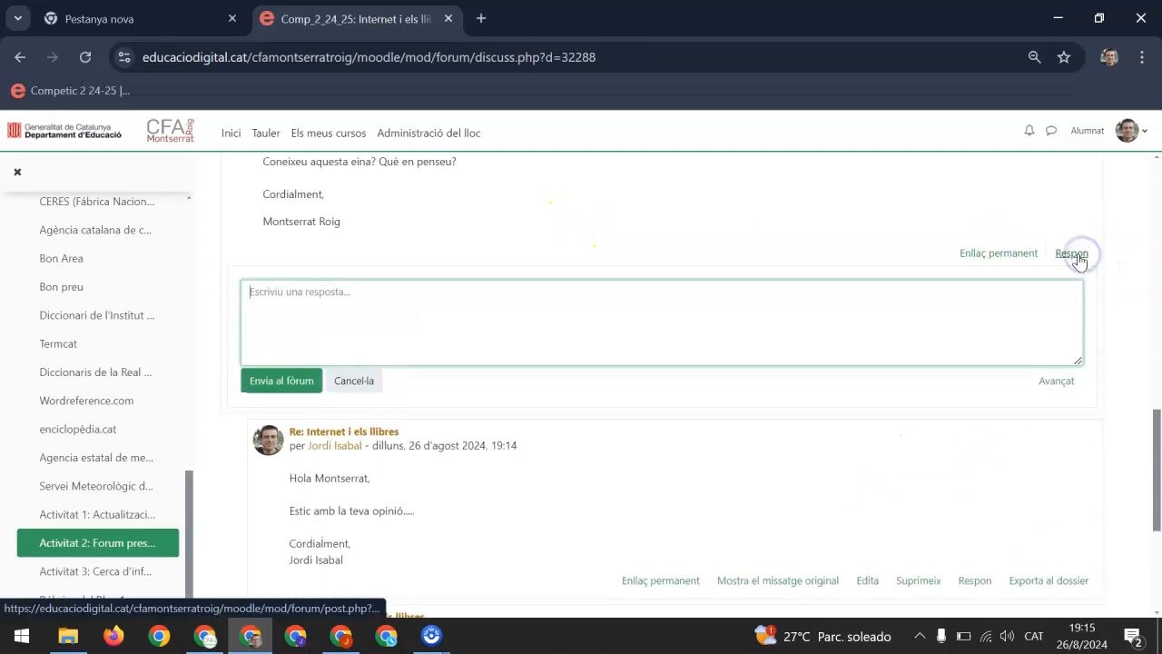
type("ho")
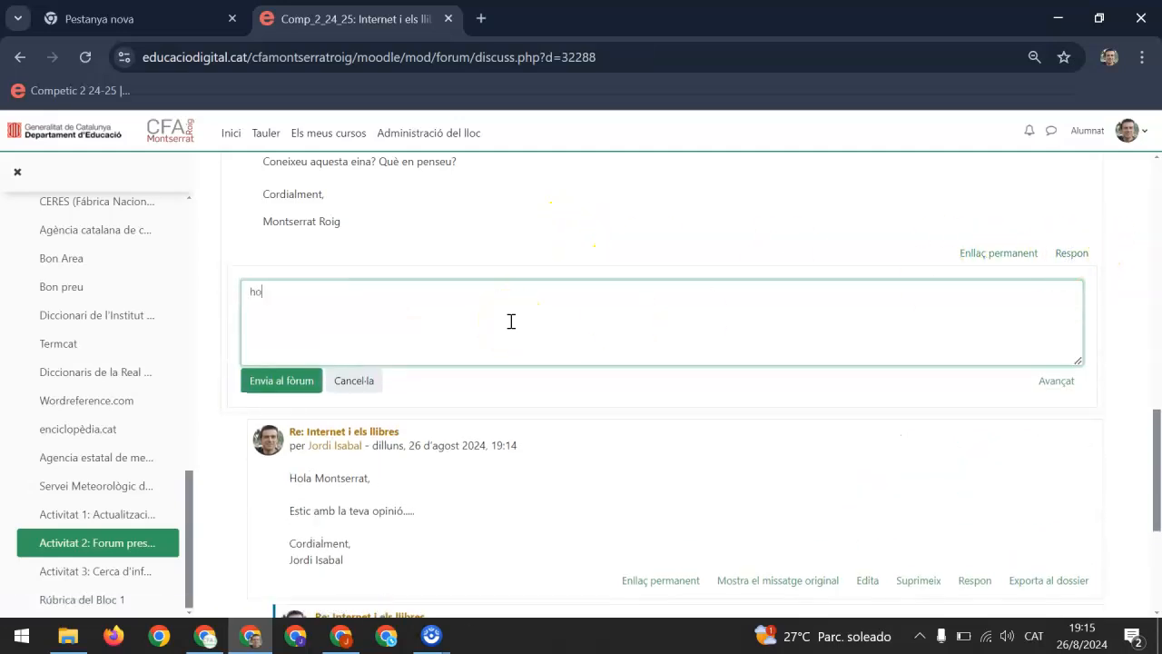
left_click(272, 380)
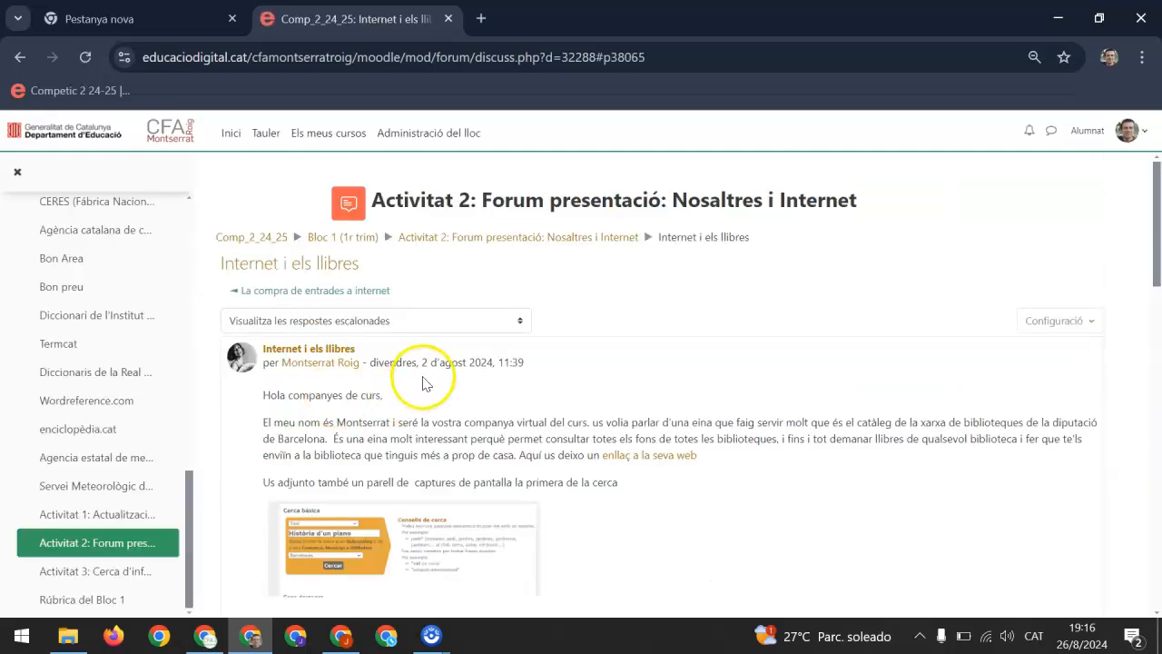
Step: Compare how the replies "Jo també" and "hola 2" are nested beneath the original post and the first reply
scroll(427, 376, "down", 10)
scroll(432, 378, "down", 2)
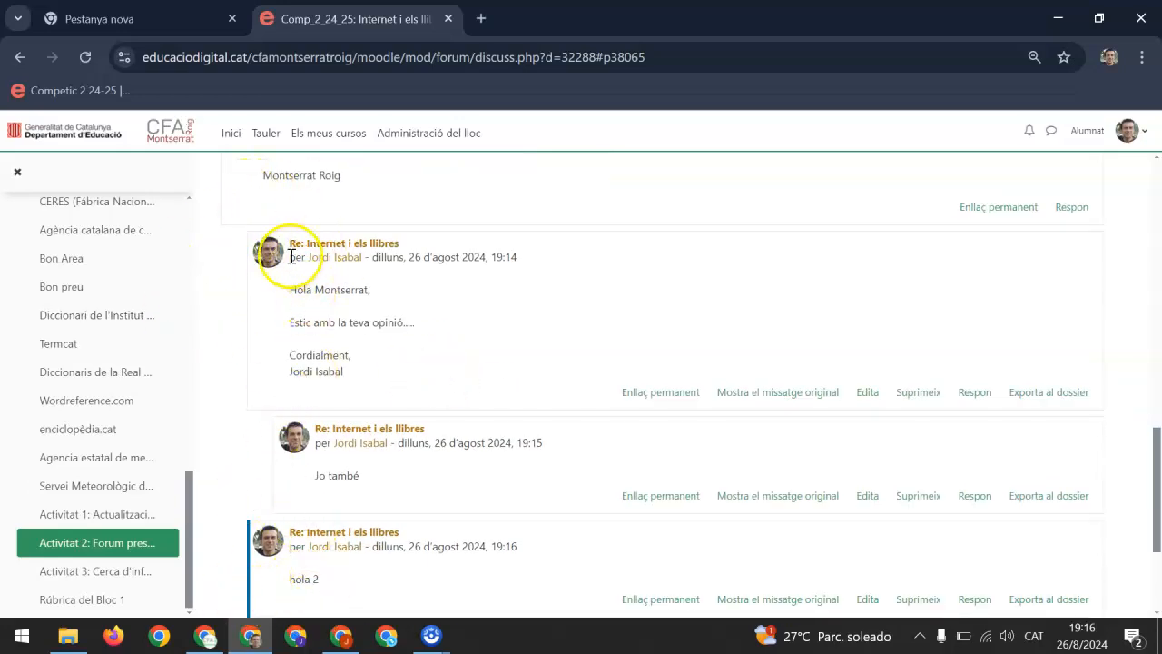
left_click(277, 556)
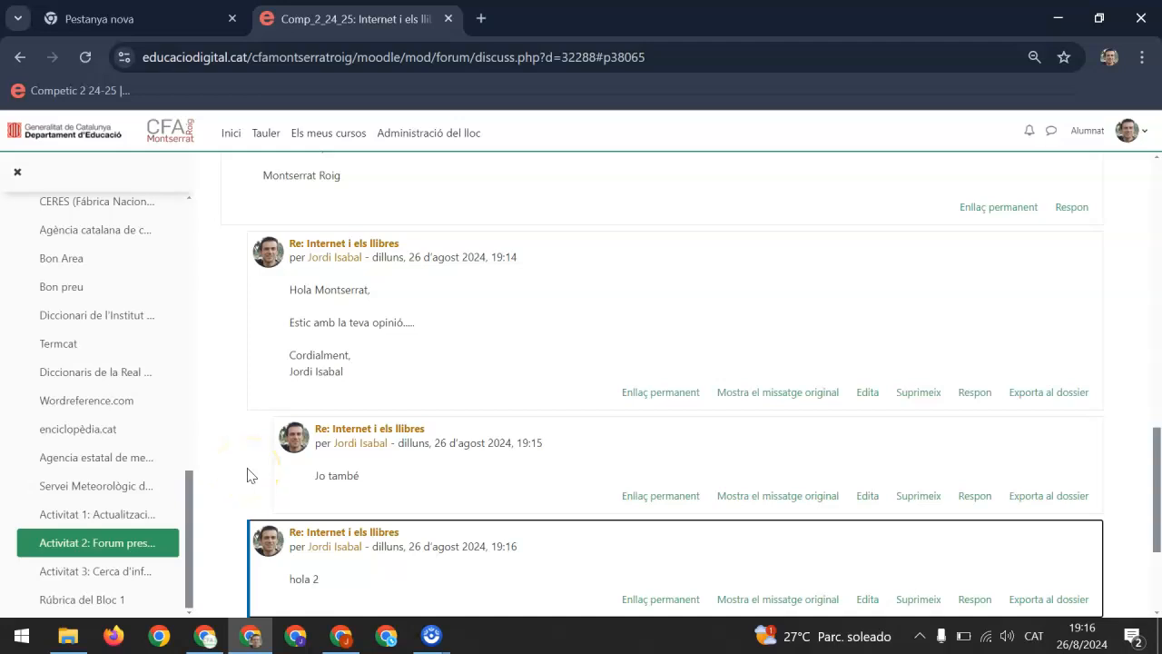
scroll(263, 454, "down", 2)
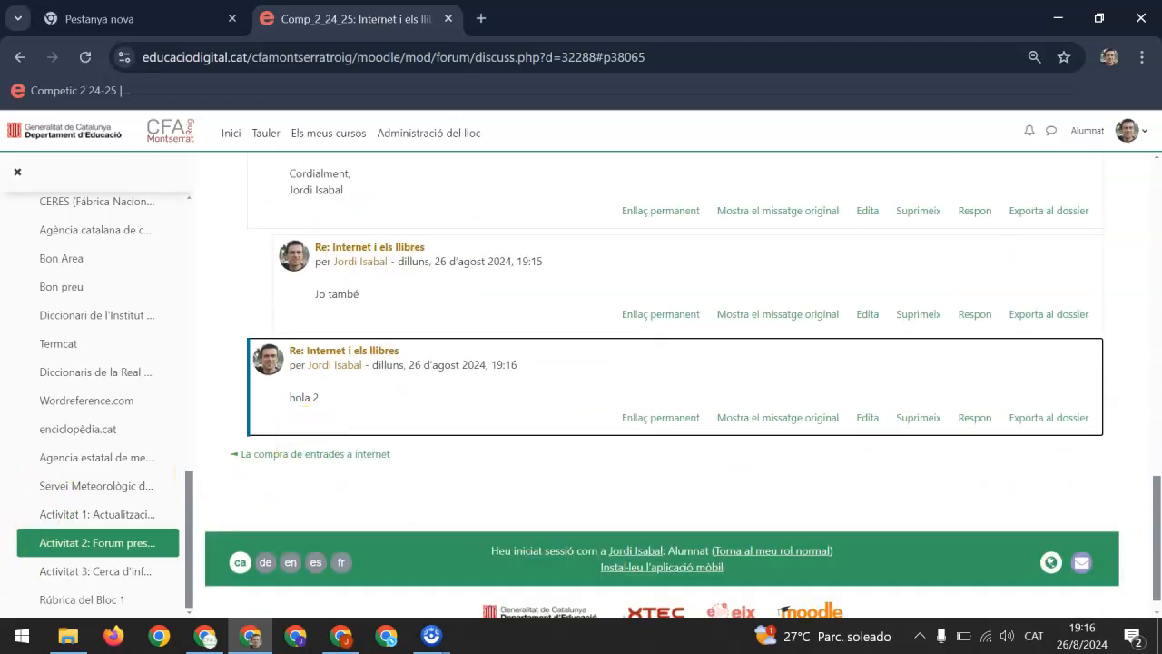